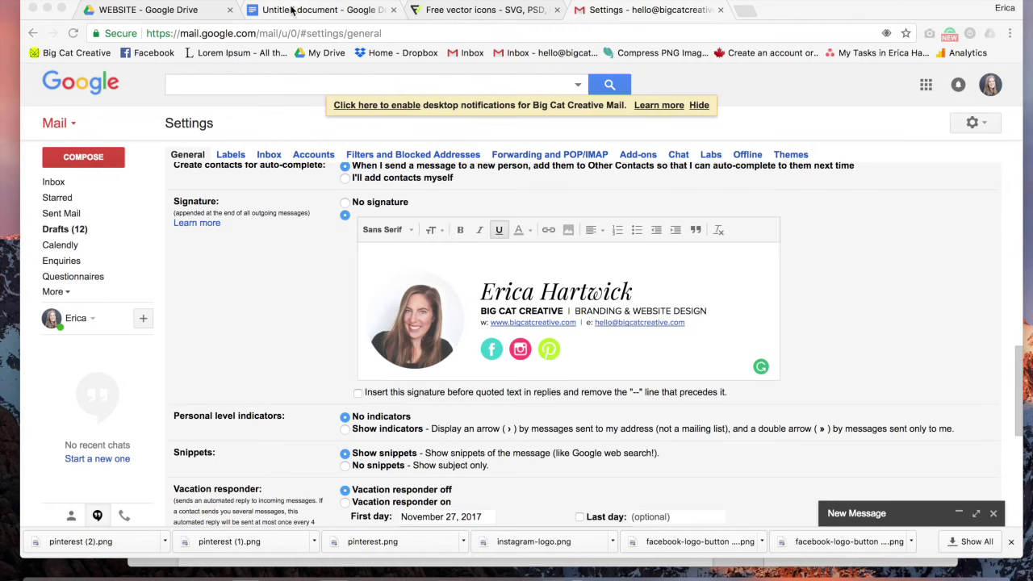
From the WEBSITE folder in Google Drive, start a blank Google Docs document and insert a table with two columns and one row
left_click(208, 11)
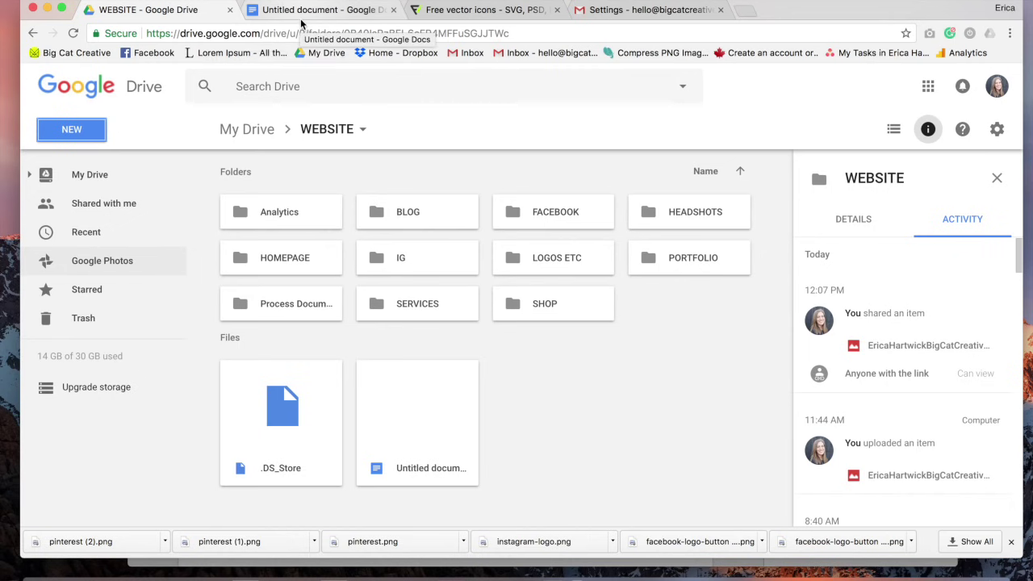
left_click(72, 131)
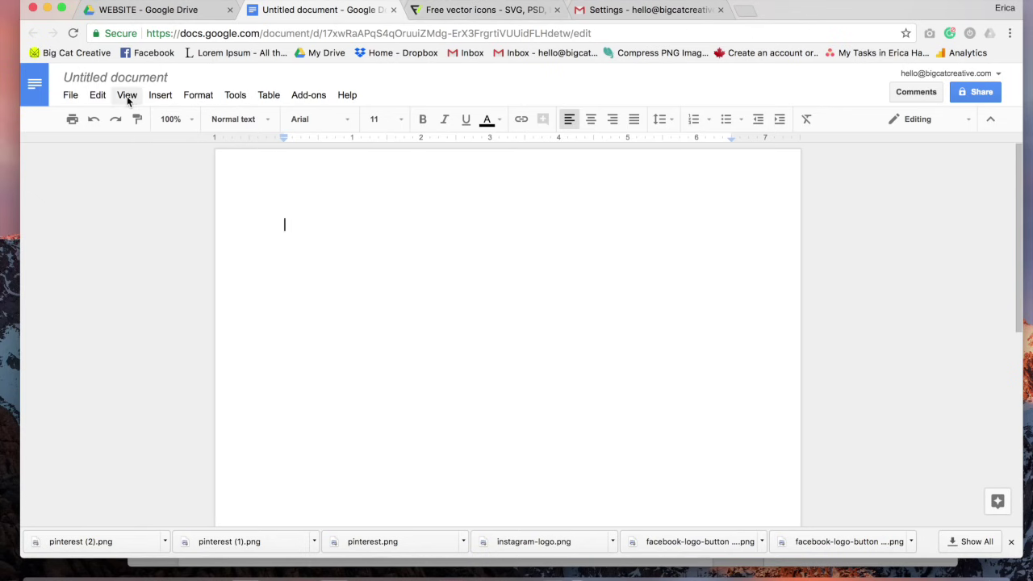
left_click(266, 95)
mouse_move(279, 118)
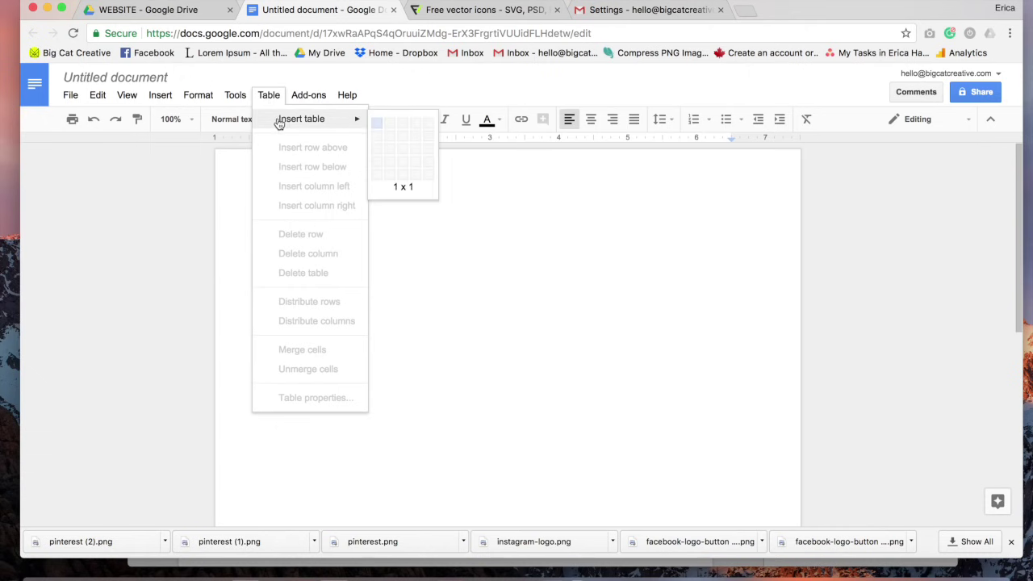
left_click(394, 127)
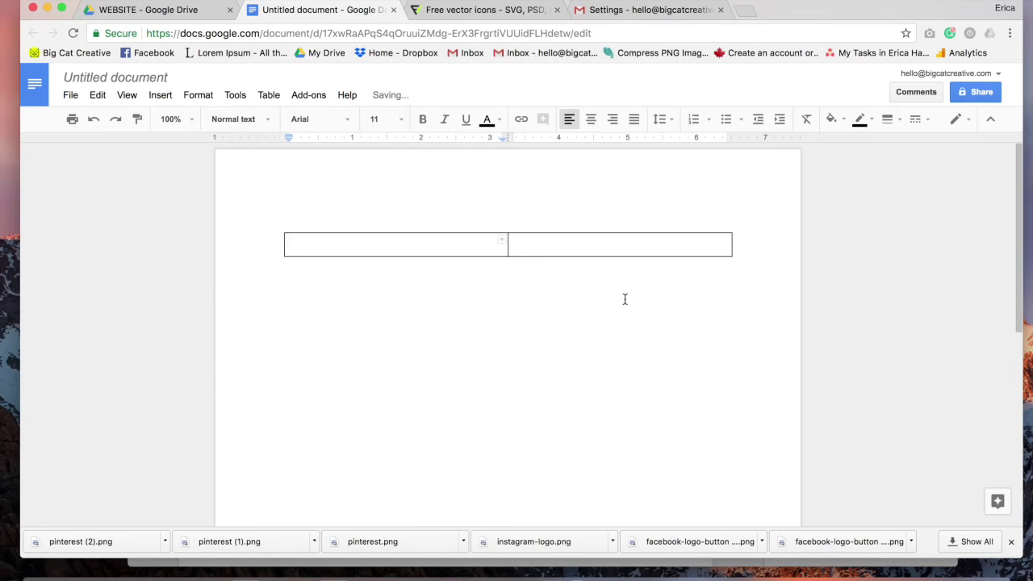
Increase the table's row height to about 1.4 inches and widen the second column to about 5 inches by narrowing the first
left_click_drag(537, 255, 532, 329)
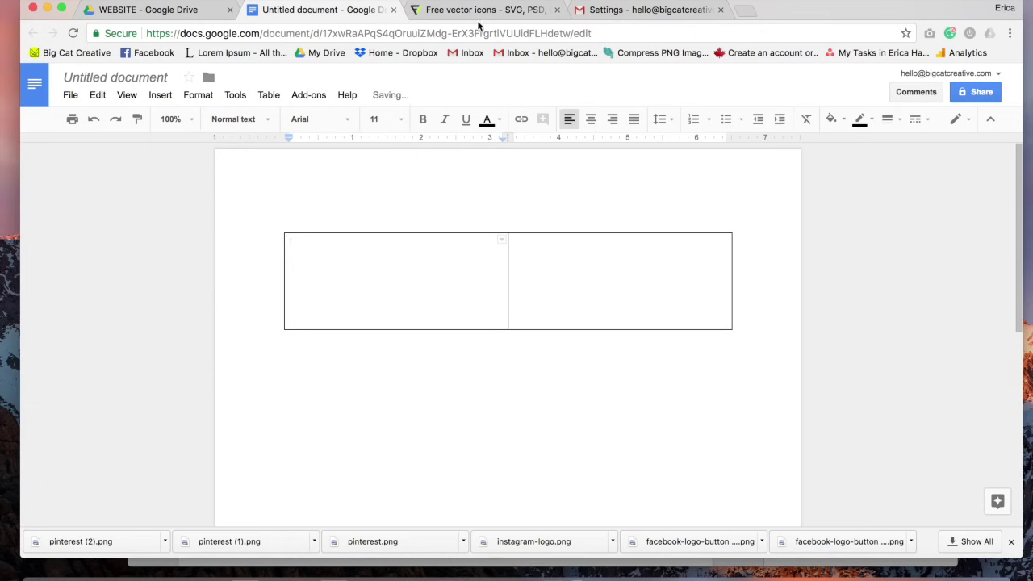
left_click(624, 9)
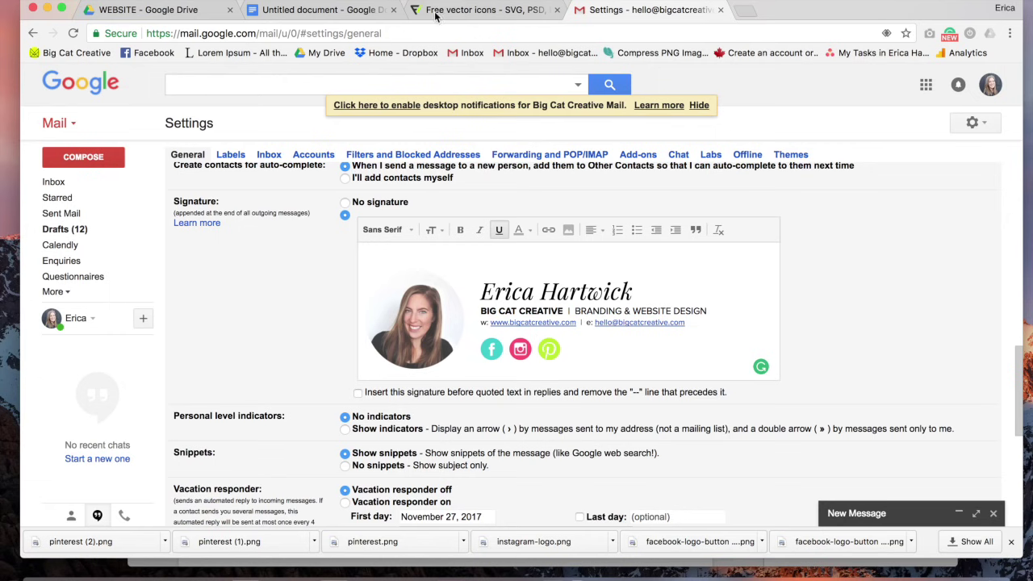
left_click(322, 9)
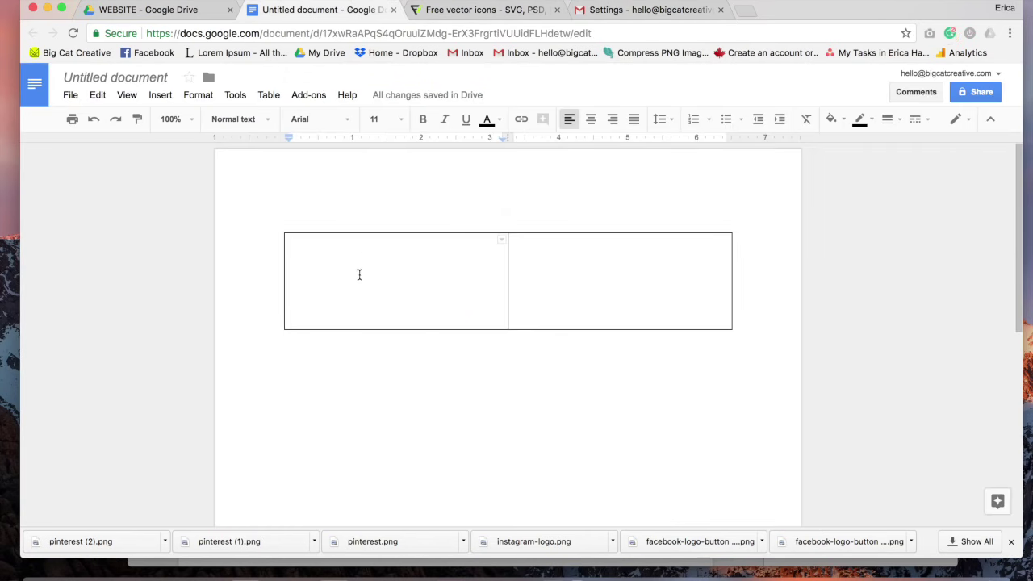
left_click(573, 269)
left_click_drag(510, 263, 387, 280)
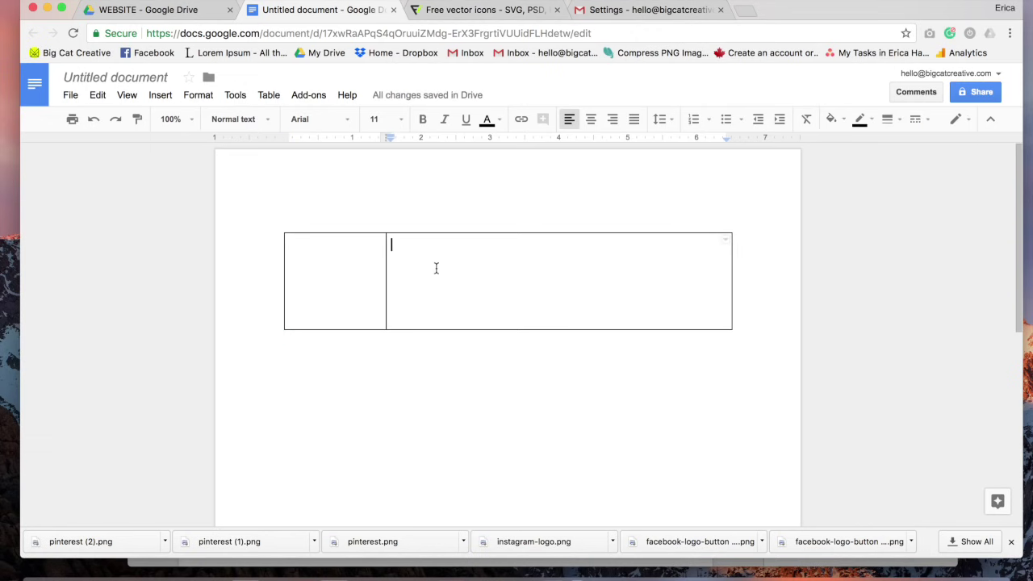
Copy the name, business and contact lines from the existing Gmail signature into the table's second cell in Google Docs
key("super+v")
key("super+z")
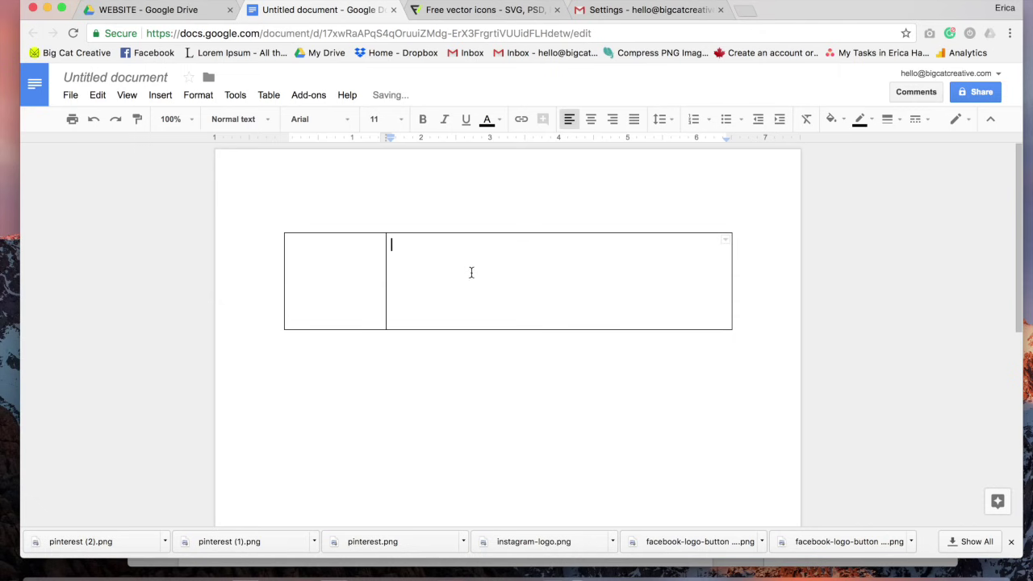
left_click(589, 10)
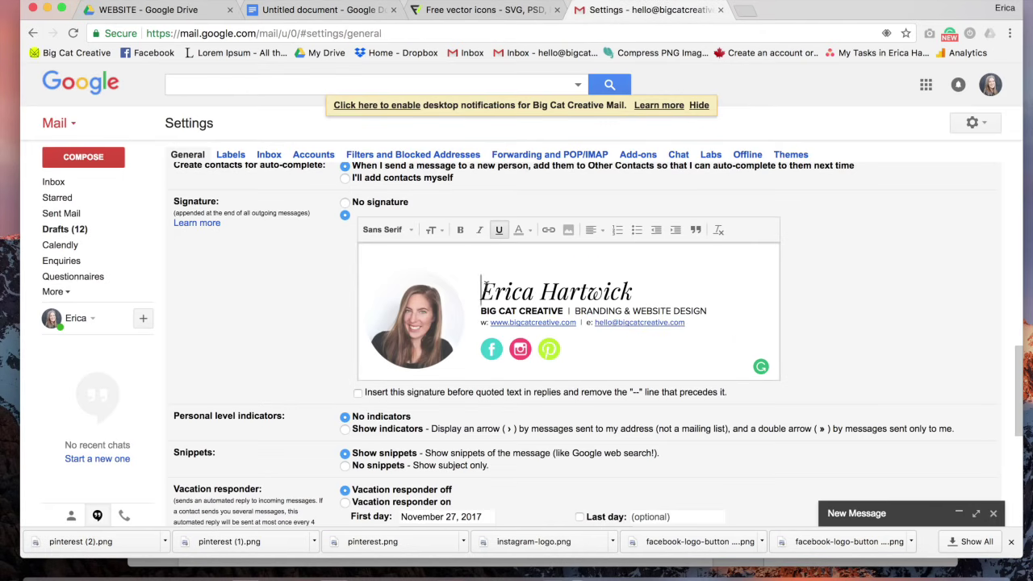
left_click_drag(480, 282, 686, 324)
key("super+c")
left_click(355, 12)
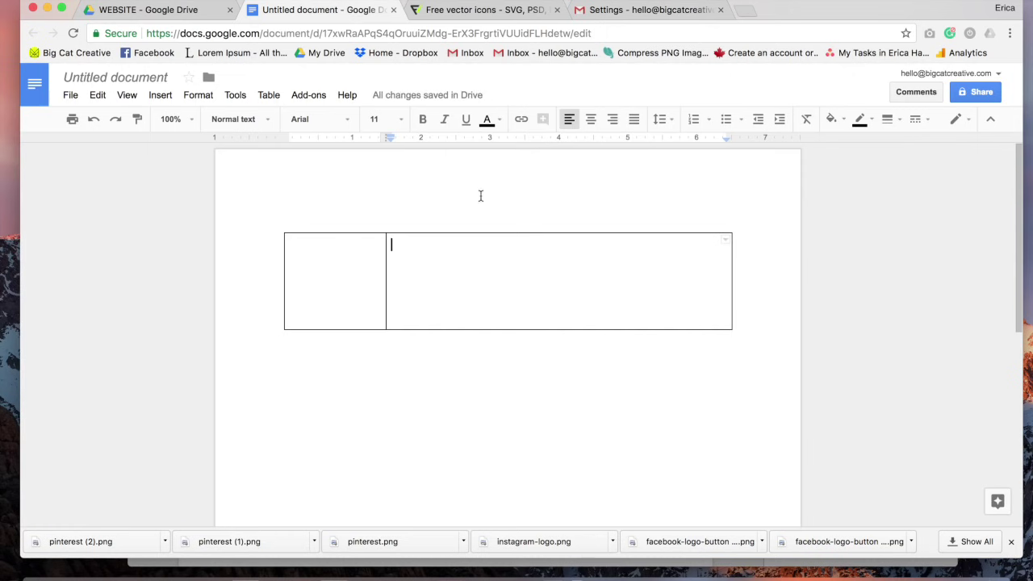
key("super+v")
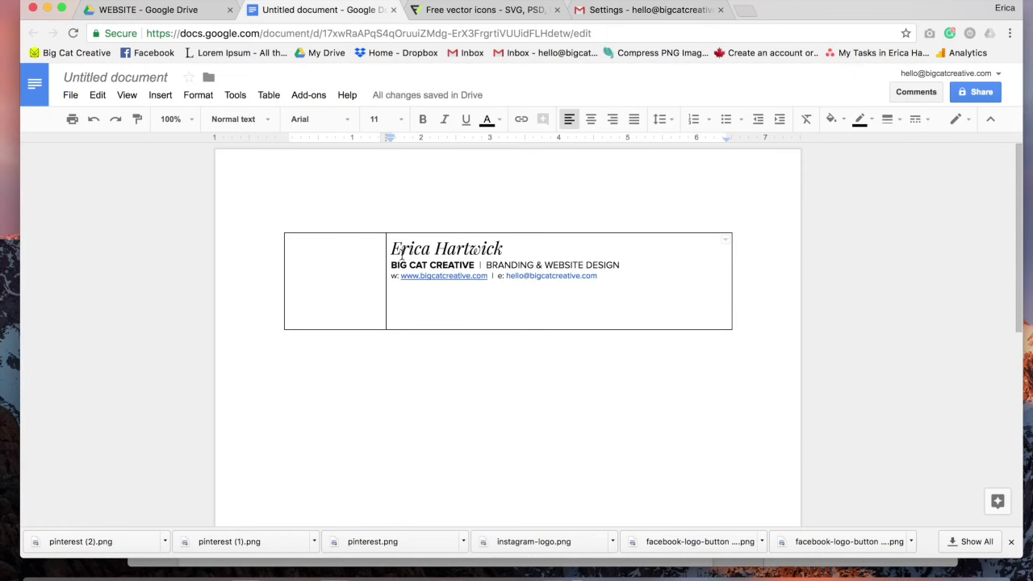
Examine the font, size and style options applied to the name line and the business line of the signature
left_click_drag(401, 253, 606, 274)
left_click(609, 280)
triple_click(452, 245)
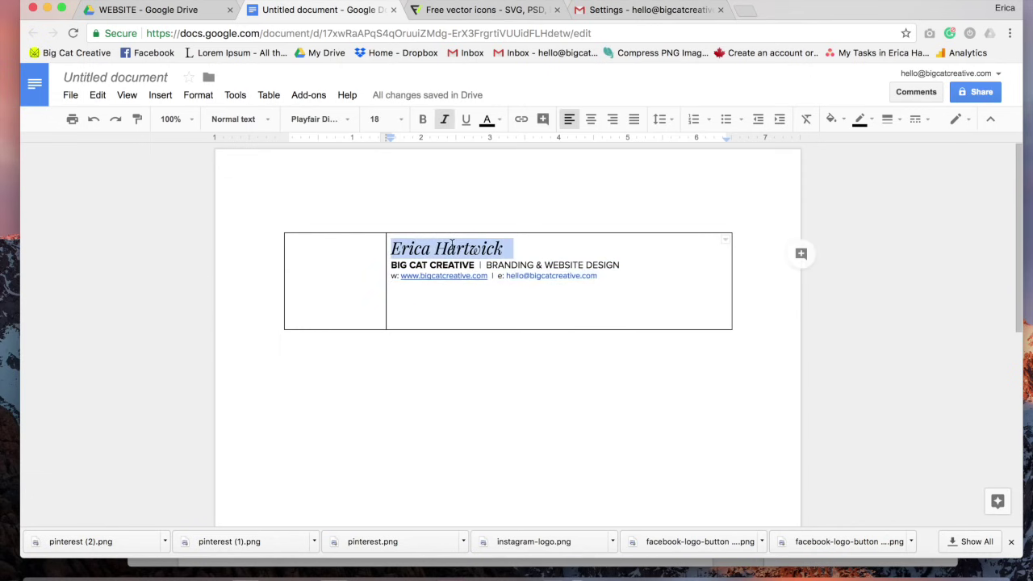
left_click(313, 119)
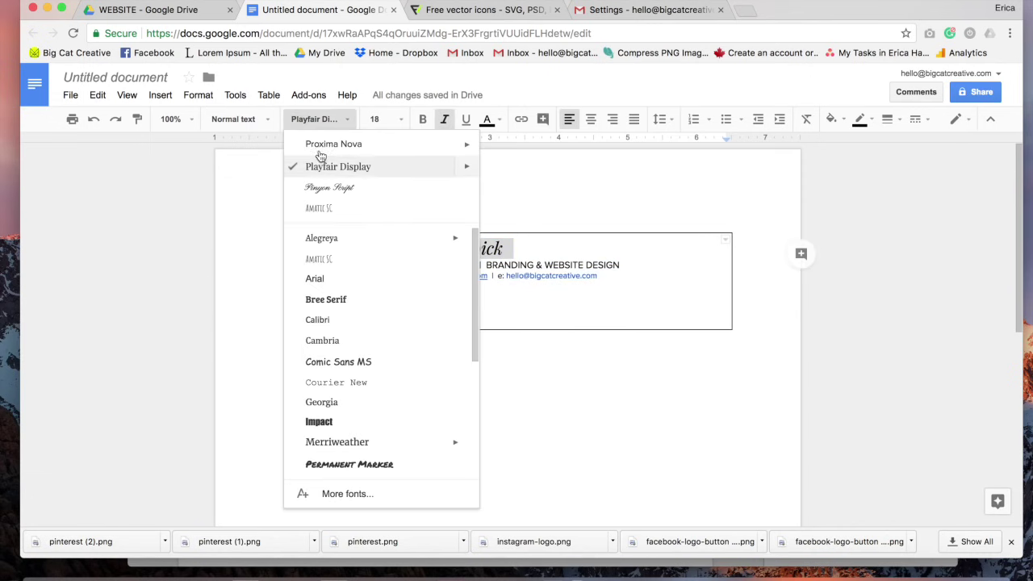
left_click(326, 121)
left_click(400, 119)
left_click(400, 120)
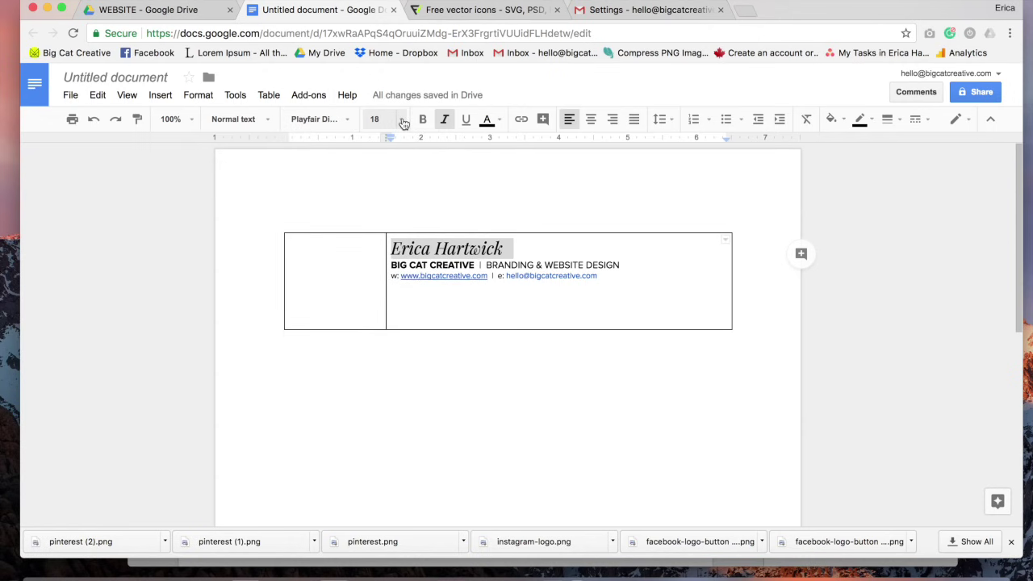
left_click(479, 265)
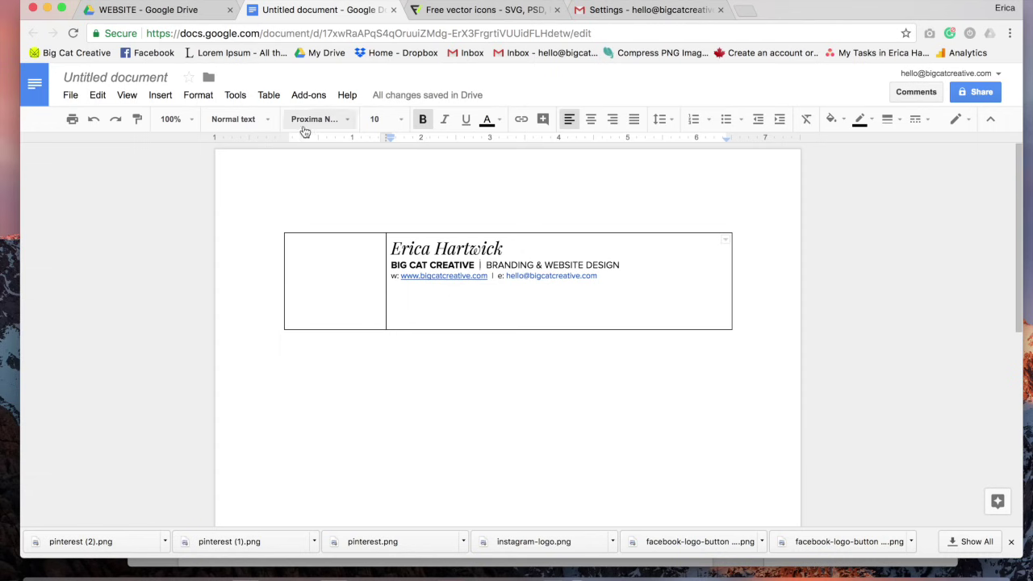
left_click(431, 121)
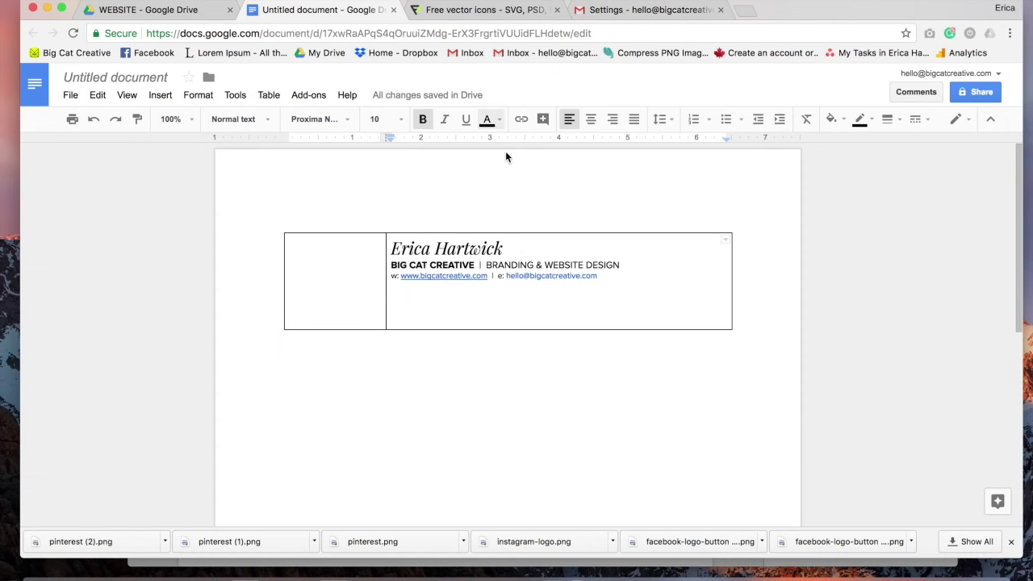
left_click(622, 282)
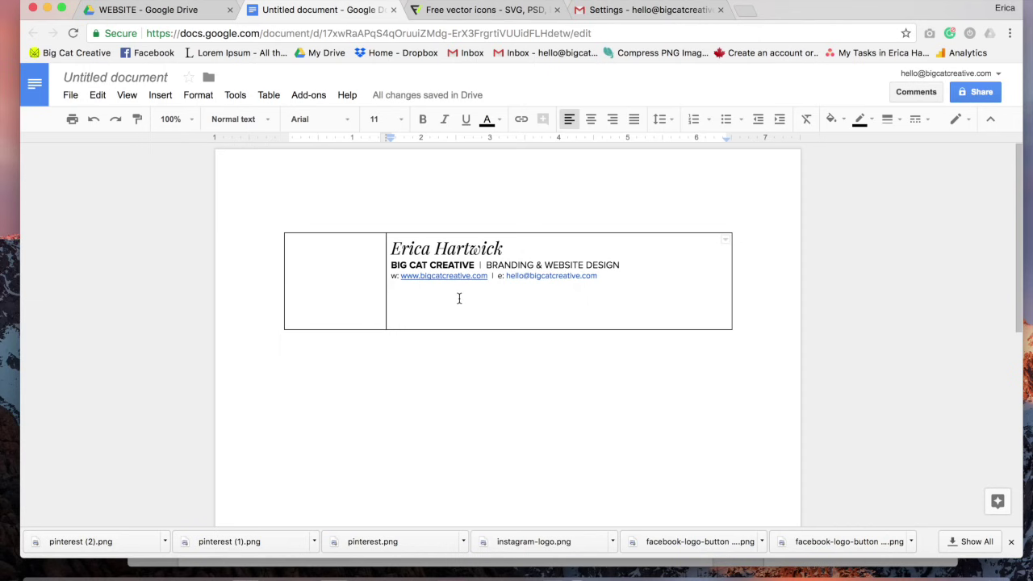
Set the border width of the whole table to 0 pt in the table properties
left_click(325, 264)
left_click_drag(325, 264, 503, 302)
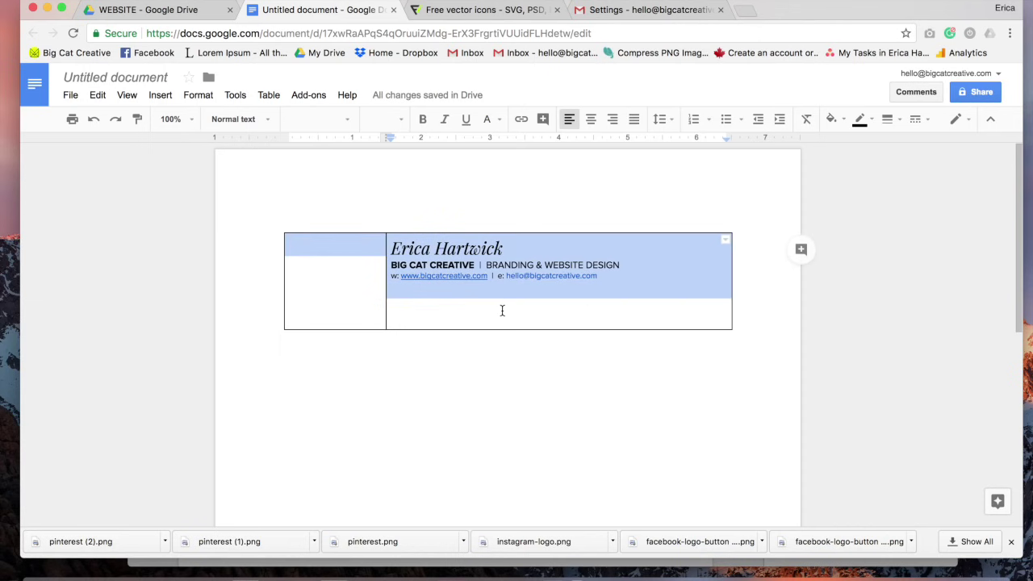
left_click(269, 95)
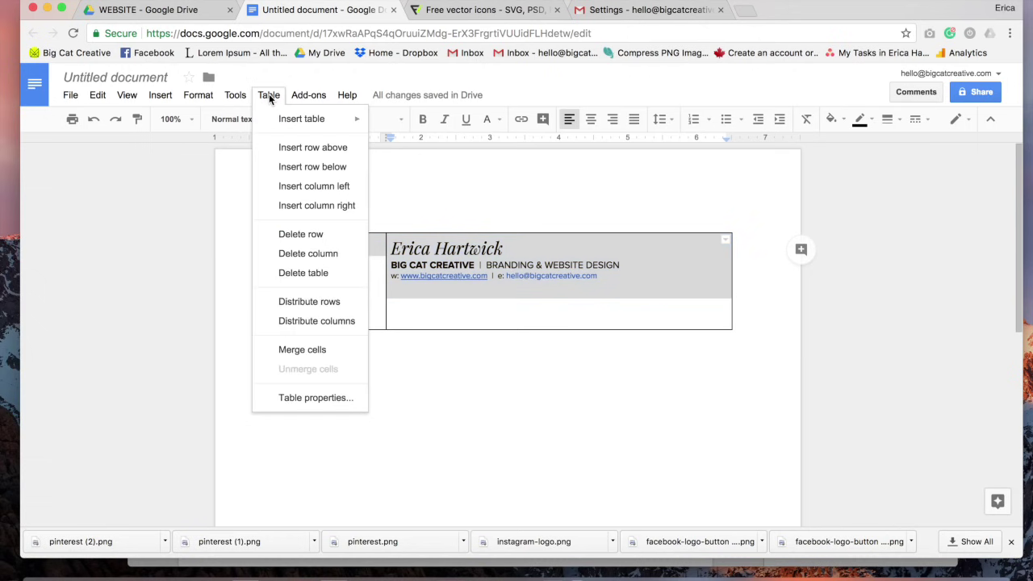
left_click(314, 399)
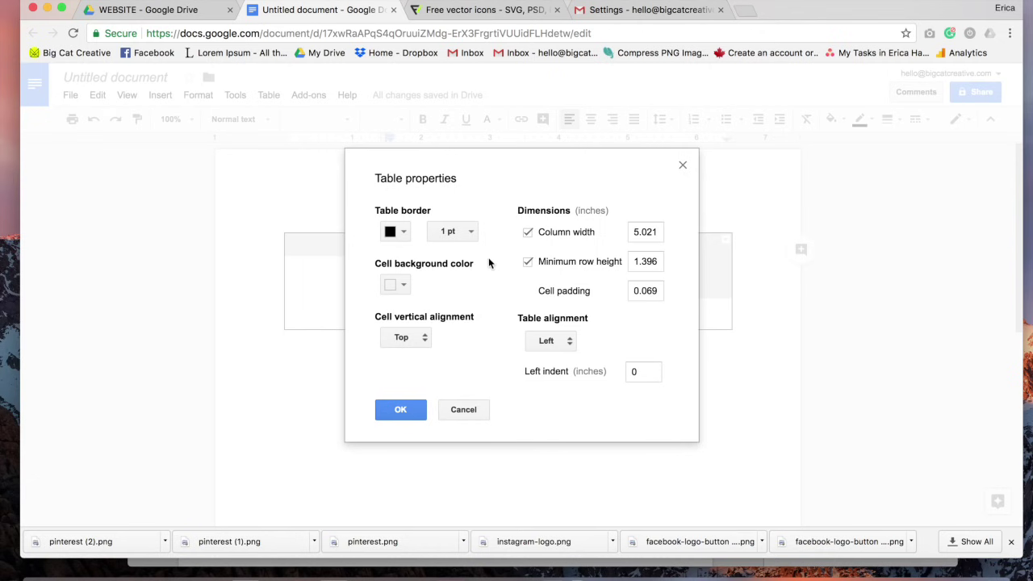
left_click(470, 234)
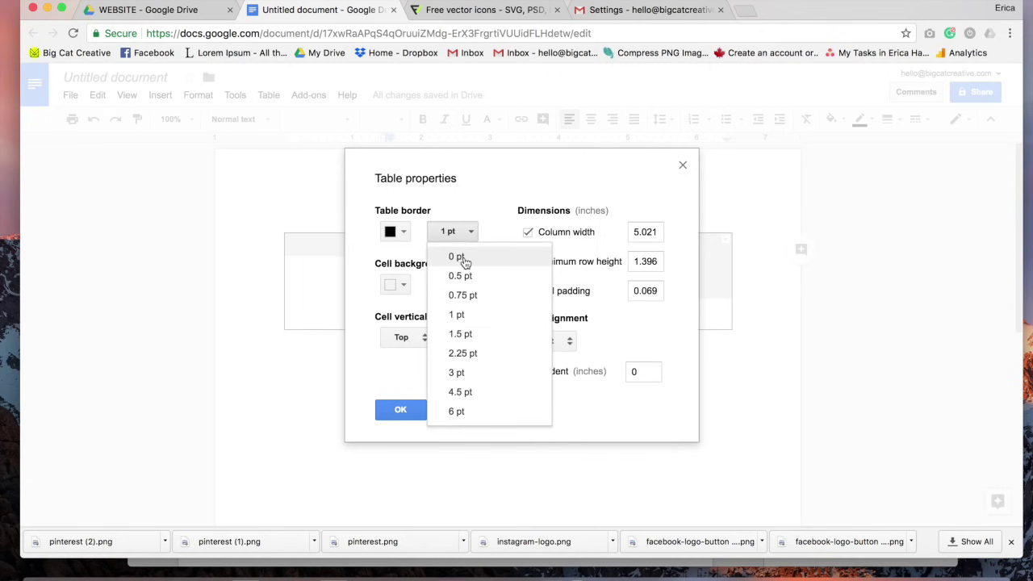
left_click(457, 256)
left_click(391, 412)
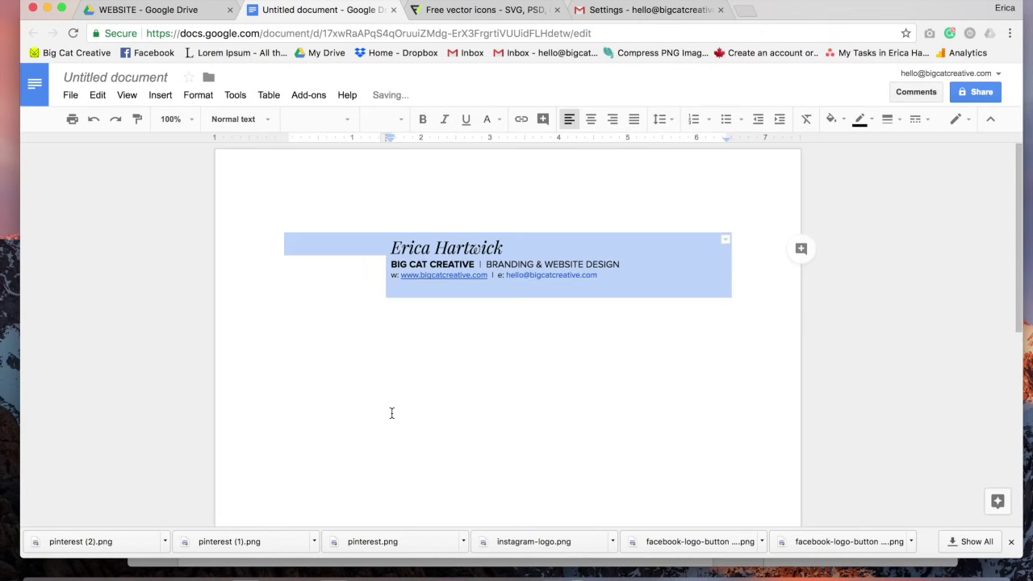
left_click(391, 413)
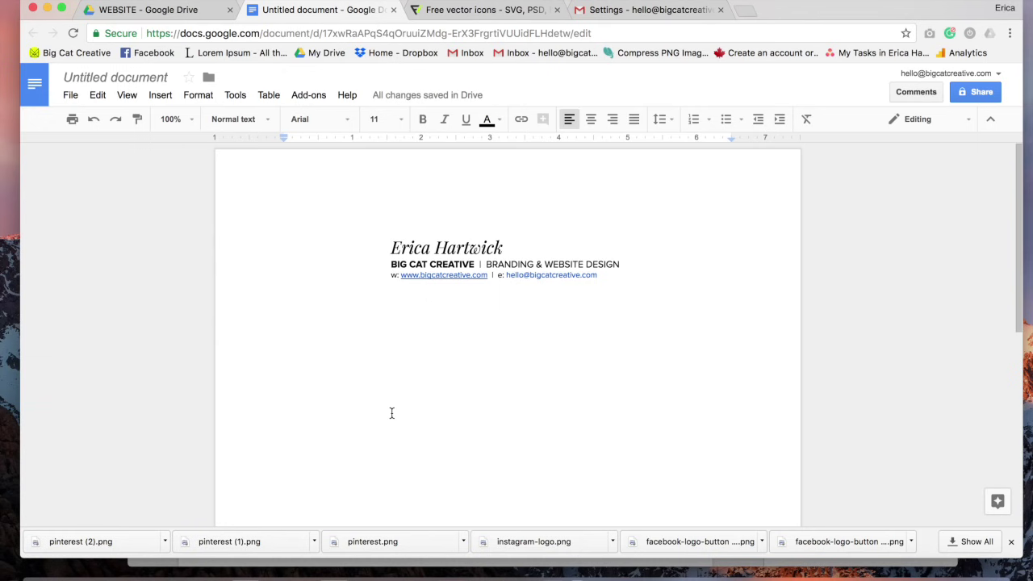
Copy the entire document contents, including the signature table
key("super+a")
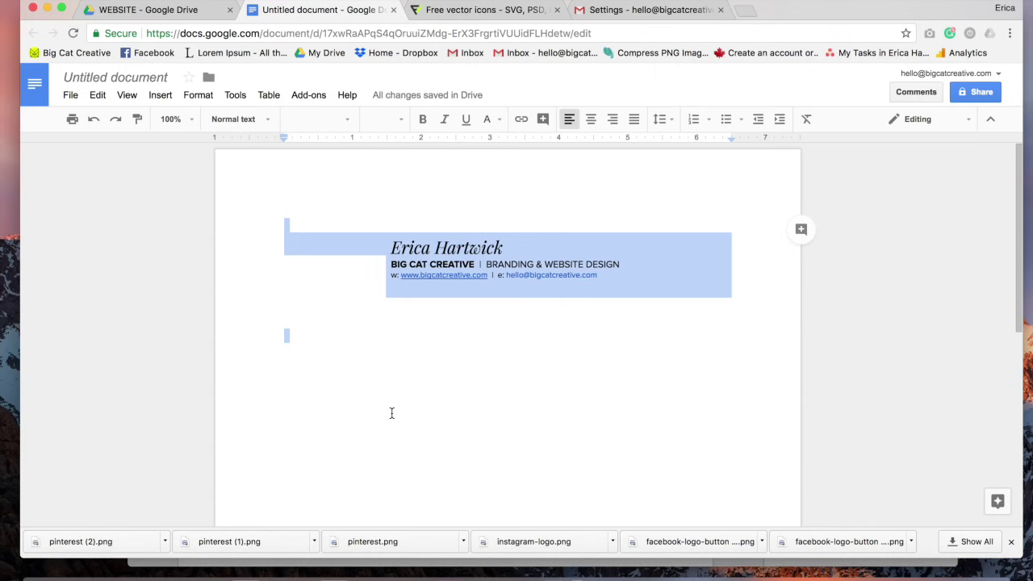
right_click(553, 260)
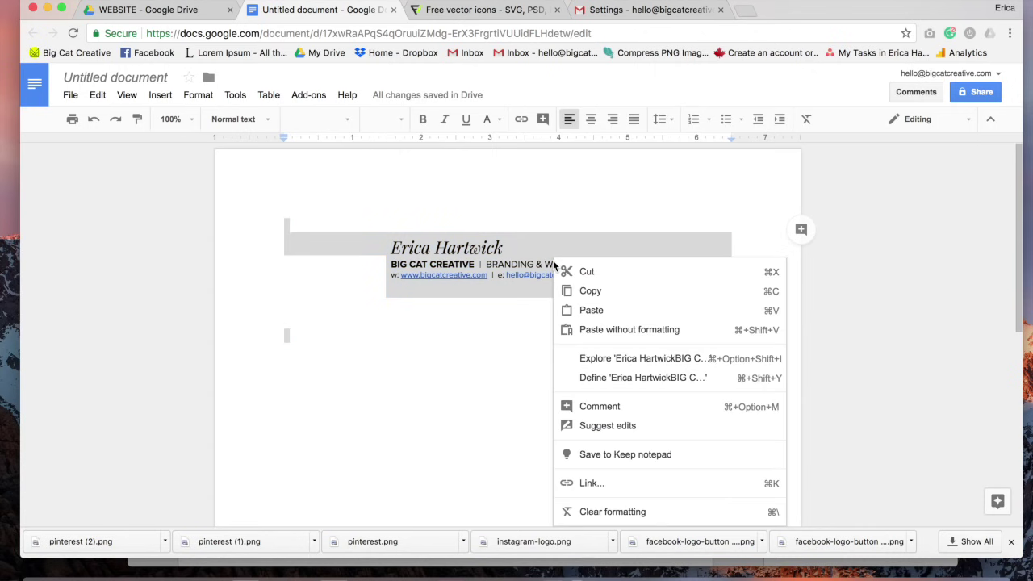
left_click(589, 291)
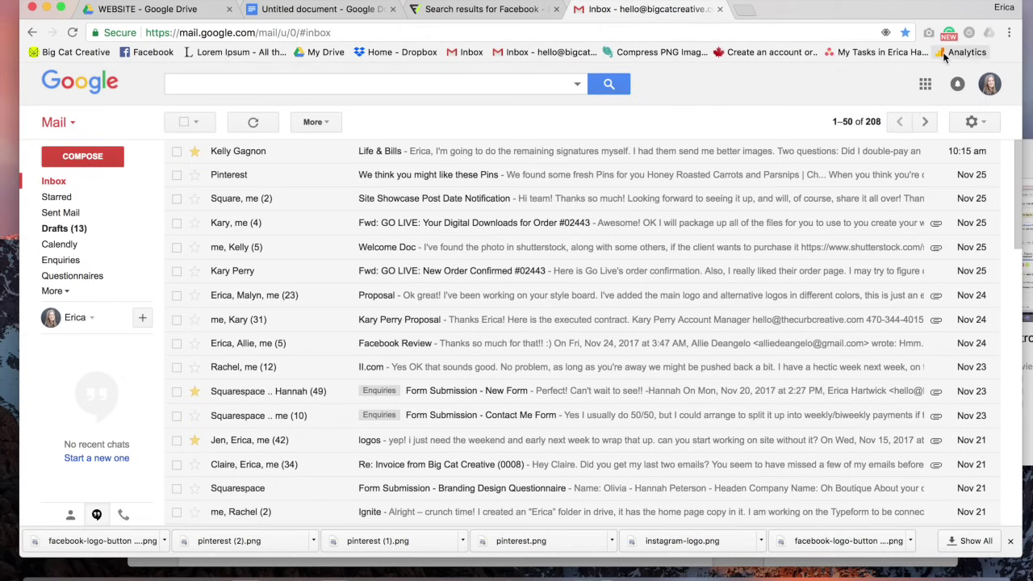
Switch to Gmail, find the signature section in the general settings, and replace the existing signature with the copied table
left_click(972, 121)
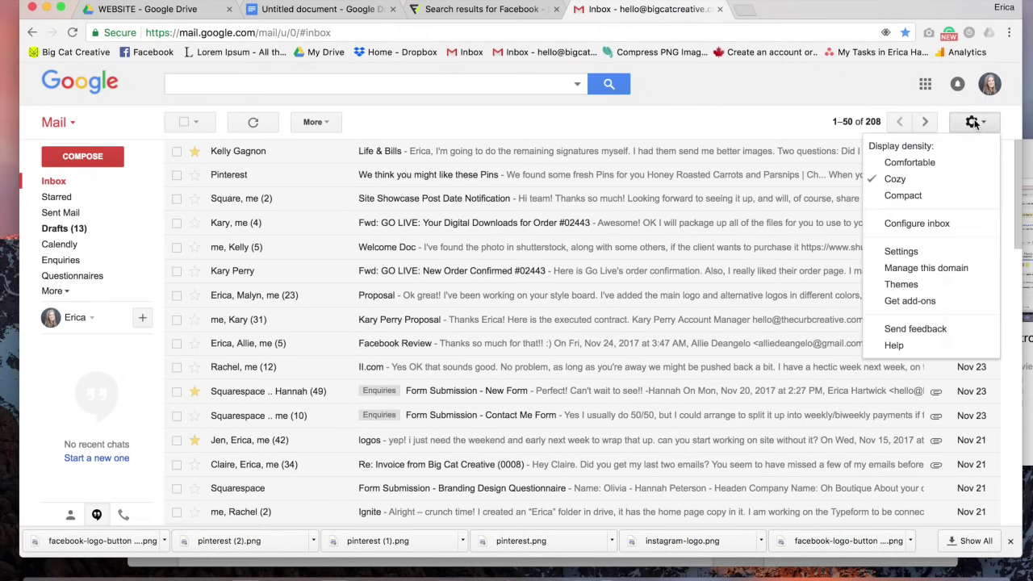
left_click(912, 256)
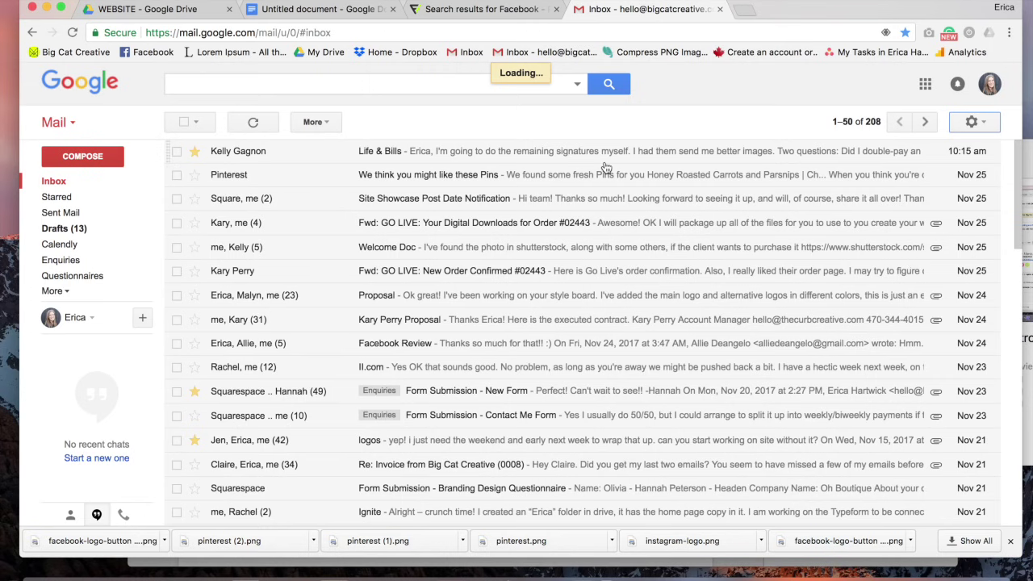
scroll(604, 161, "down", 5)
scroll(606, 166, "down", 10)
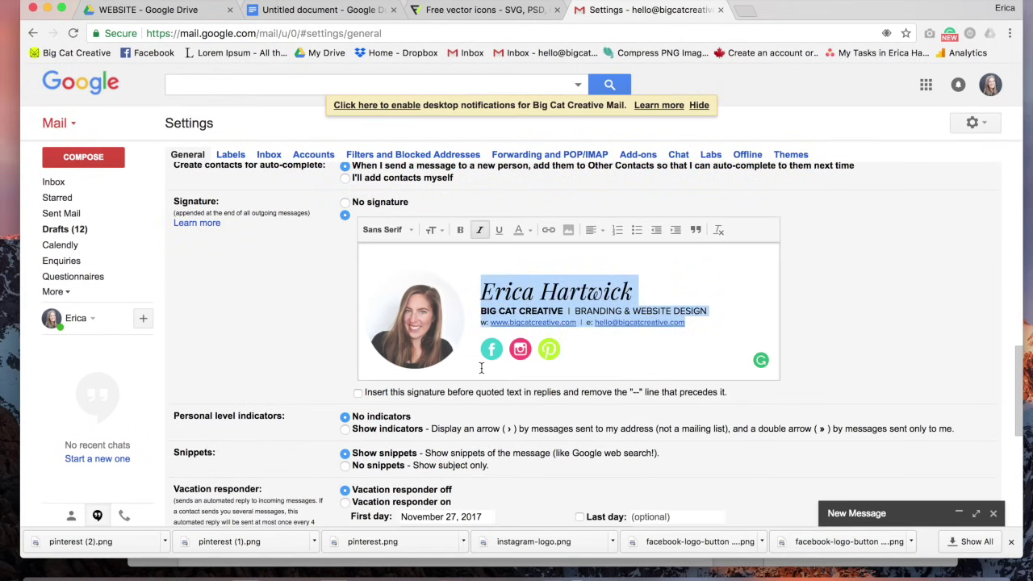
left_click(571, 353)
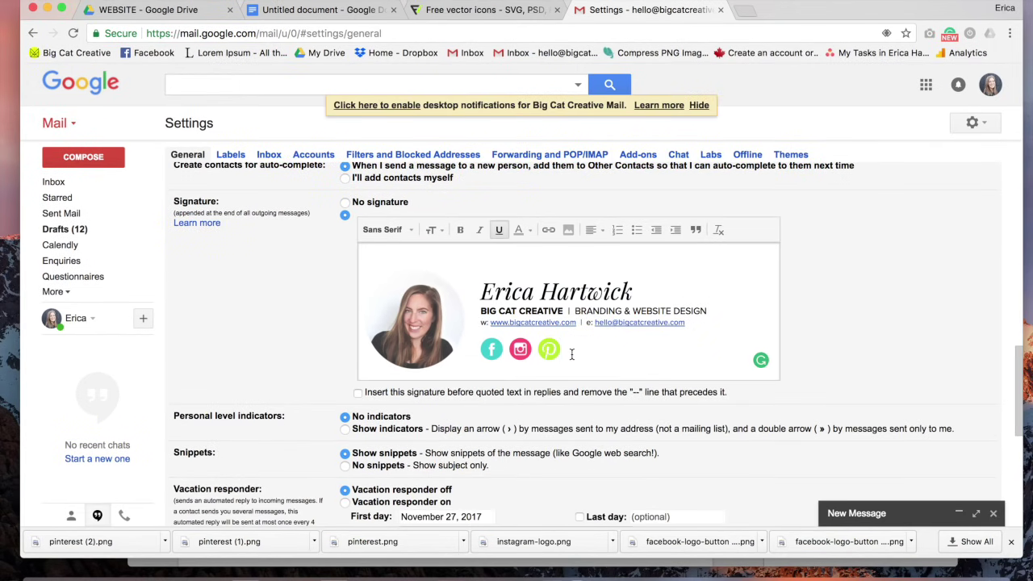
key("super+a")
key("BackSpace")
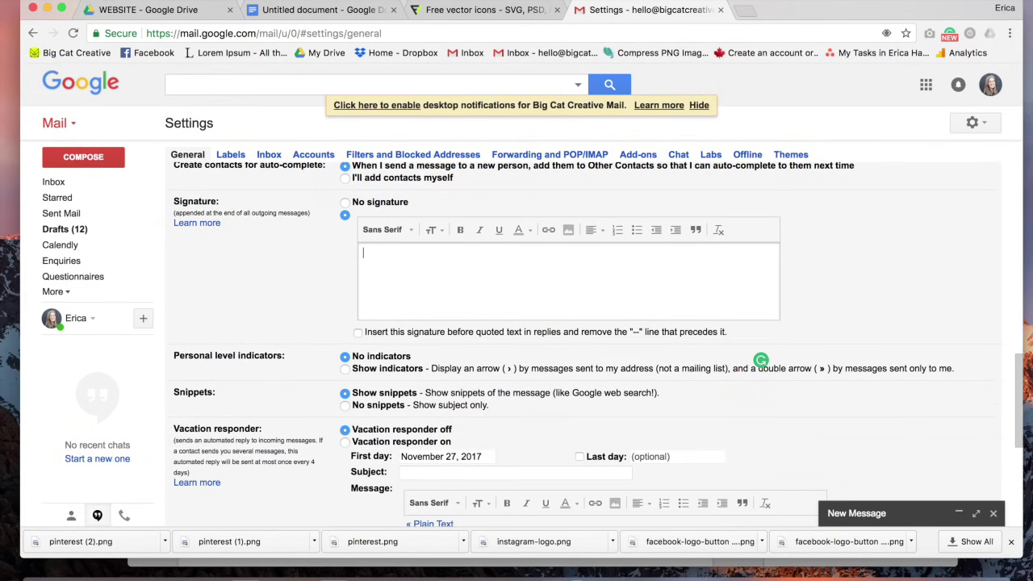
key("super+v")
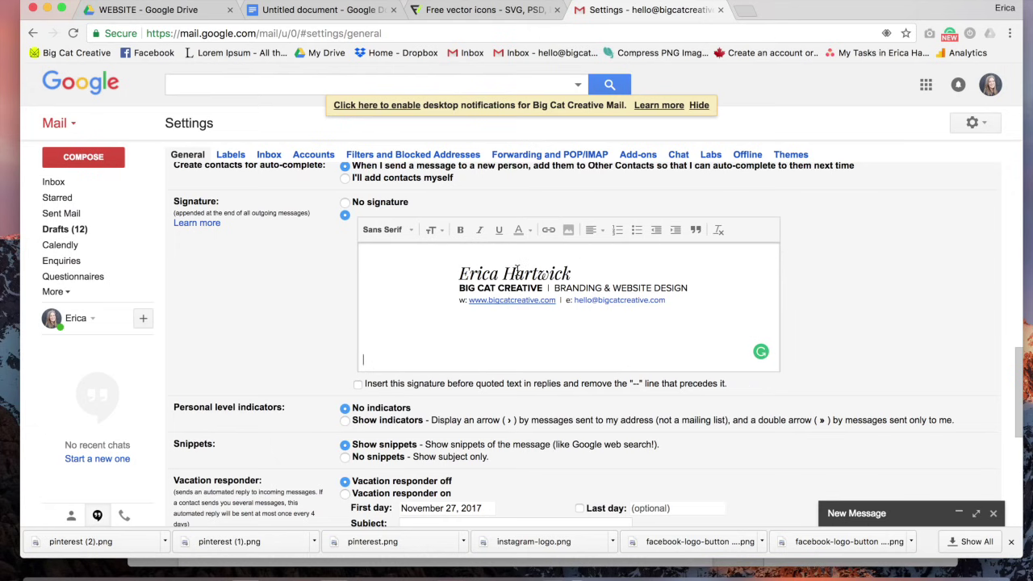
Compare the document with the pasted Gmail signature and review the font choices offered by the signature editor
left_click(355, 11)
left_click(595, 9)
left_click(410, 231)
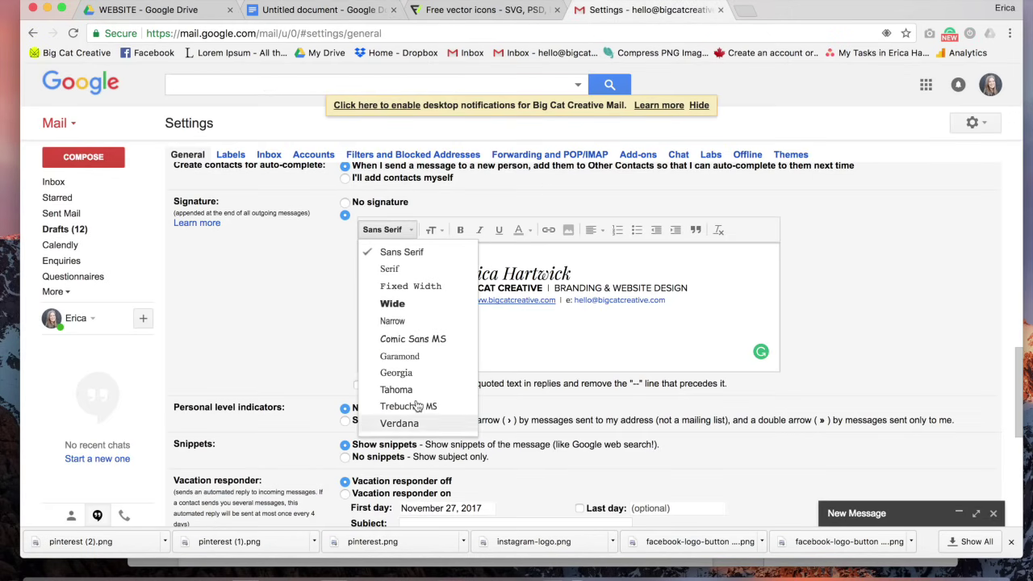
left_click(442, 246)
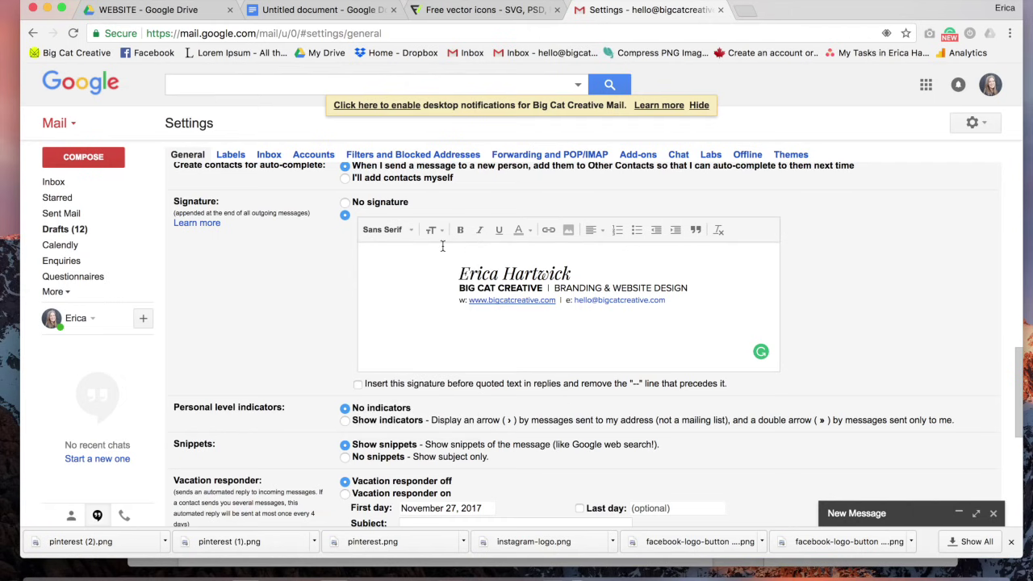
Check the text size control in the signature editor and compare the pasted signature with the source document again
left_click(434, 231)
left_click(435, 231)
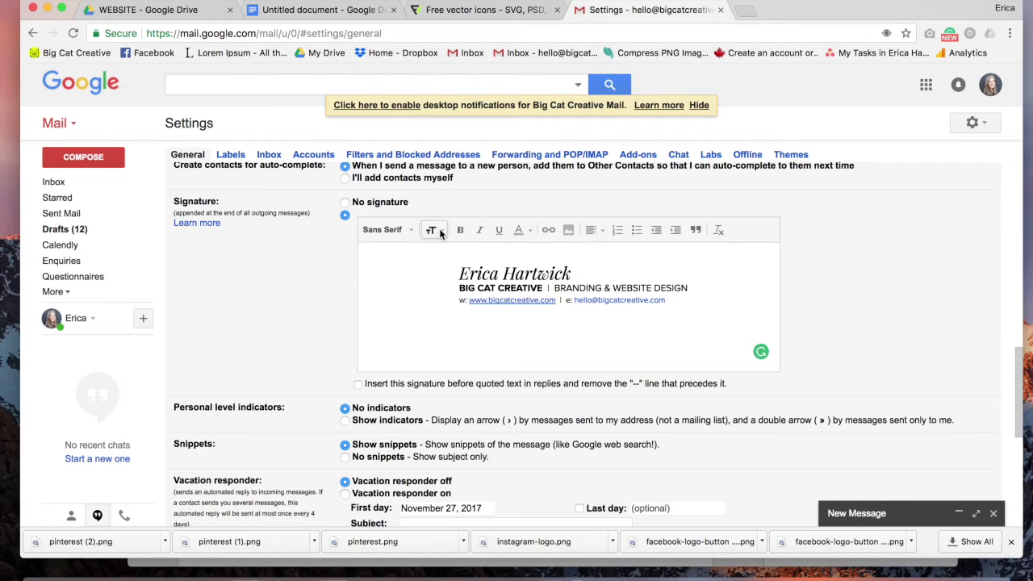
left_click(348, 12)
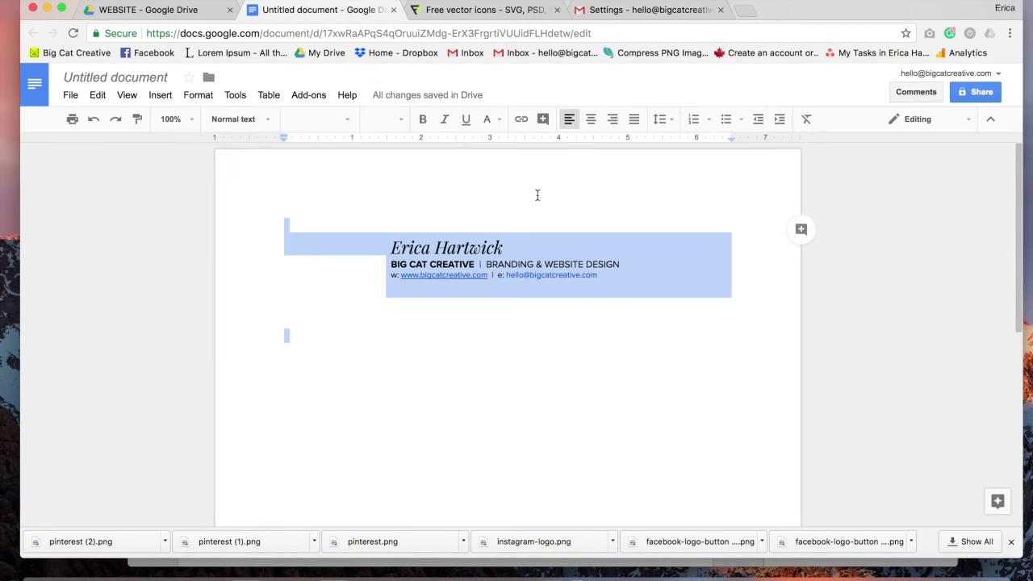
left_click(610, 9)
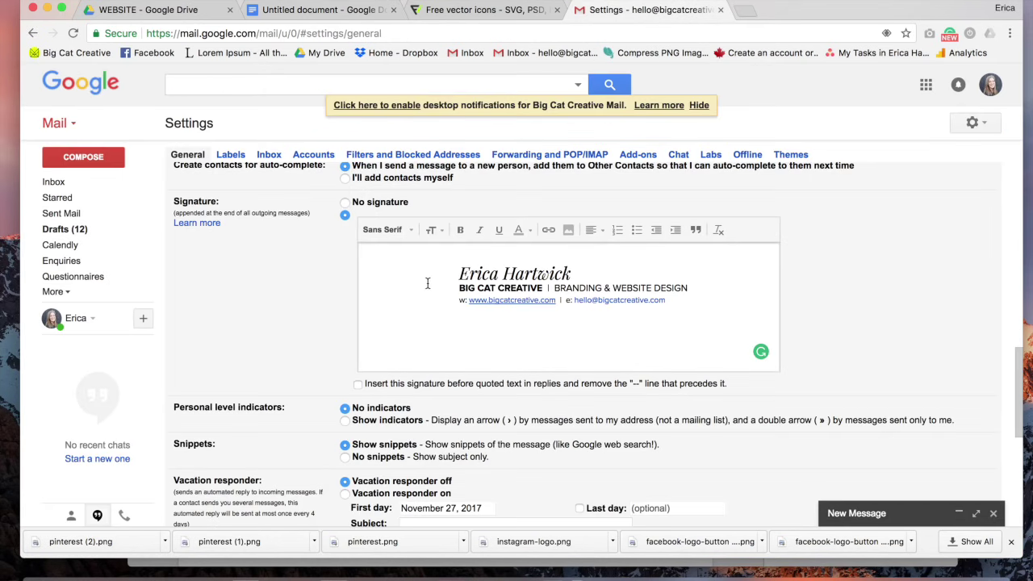
Insert the portrait photo from Google Drive into the empty cell beside the signature text
left_click_drag(426, 286, 509, 290)
left_click(510, 290)
left_click(417, 294)
left_click(568, 230)
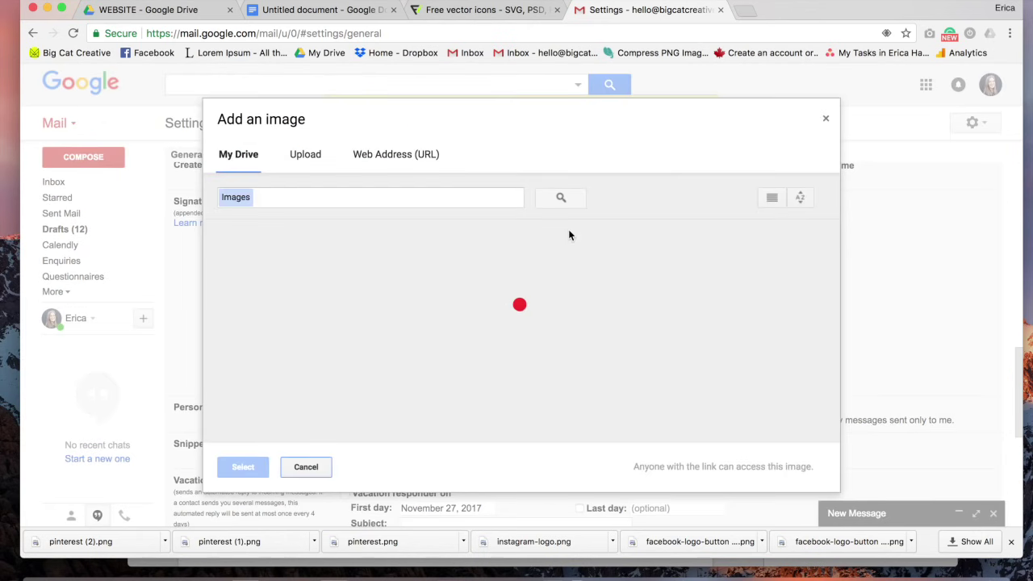
scroll(328, 267, "down", 1)
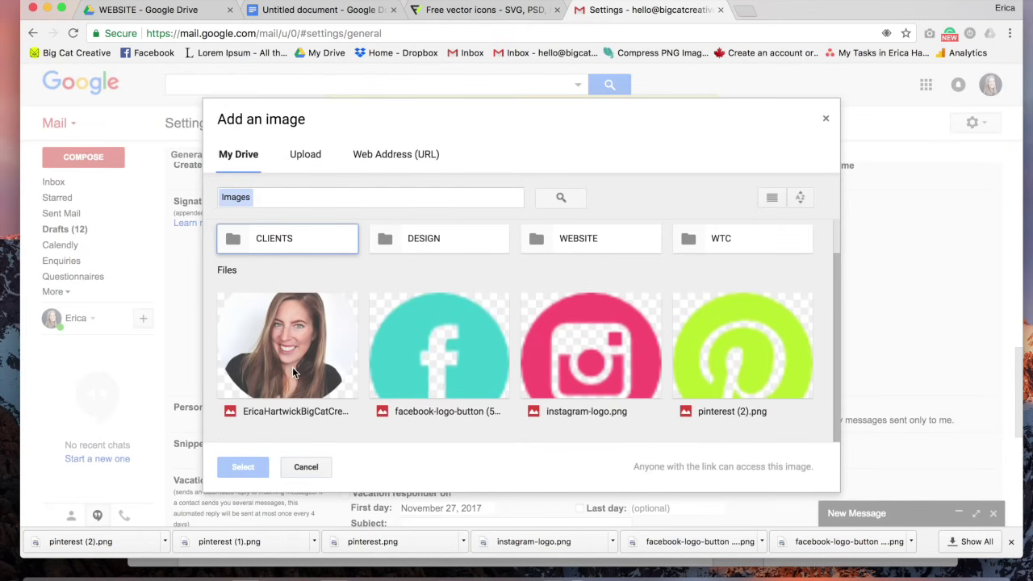
left_click(307, 162)
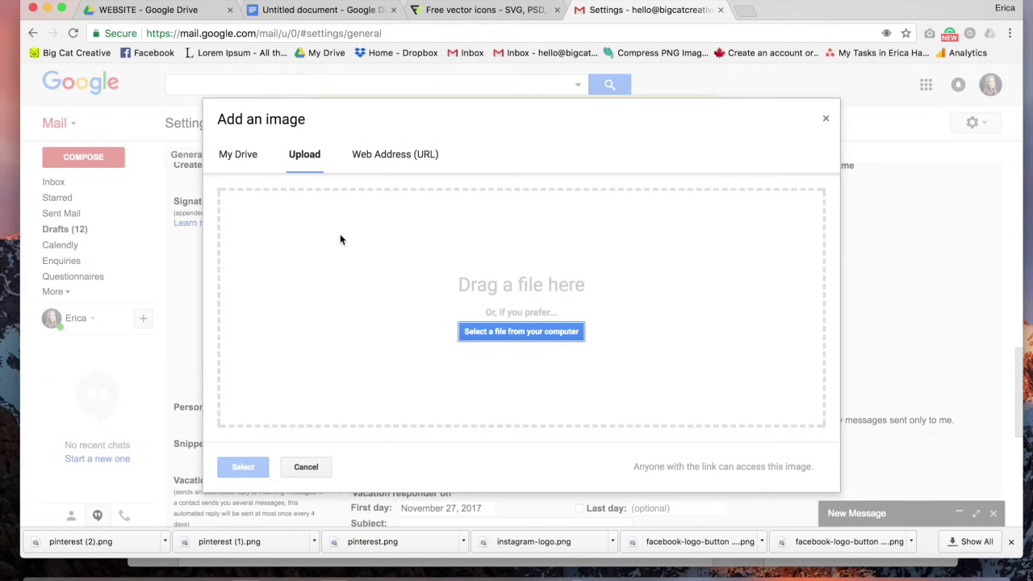
left_click(247, 160)
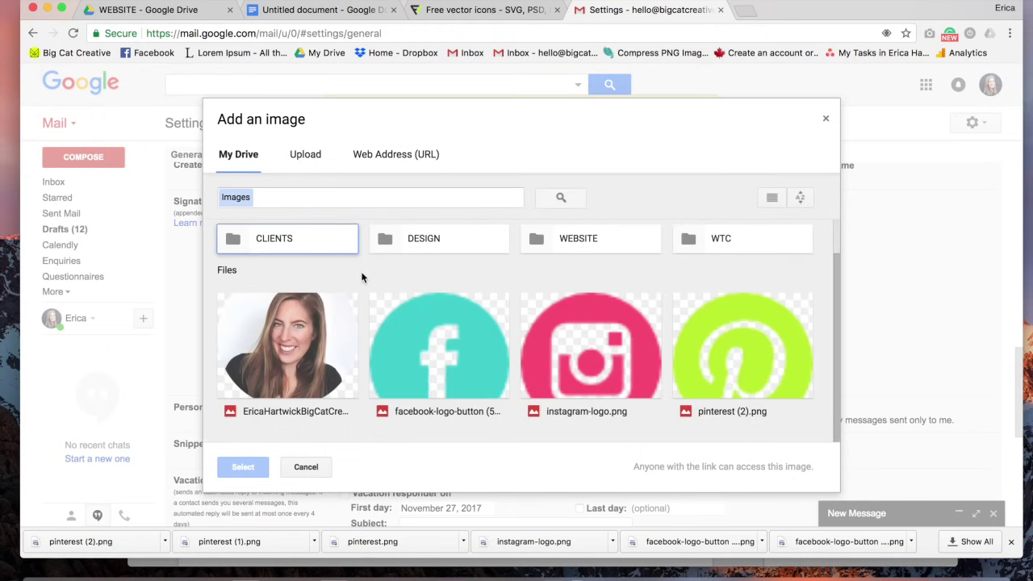
left_click(317, 365)
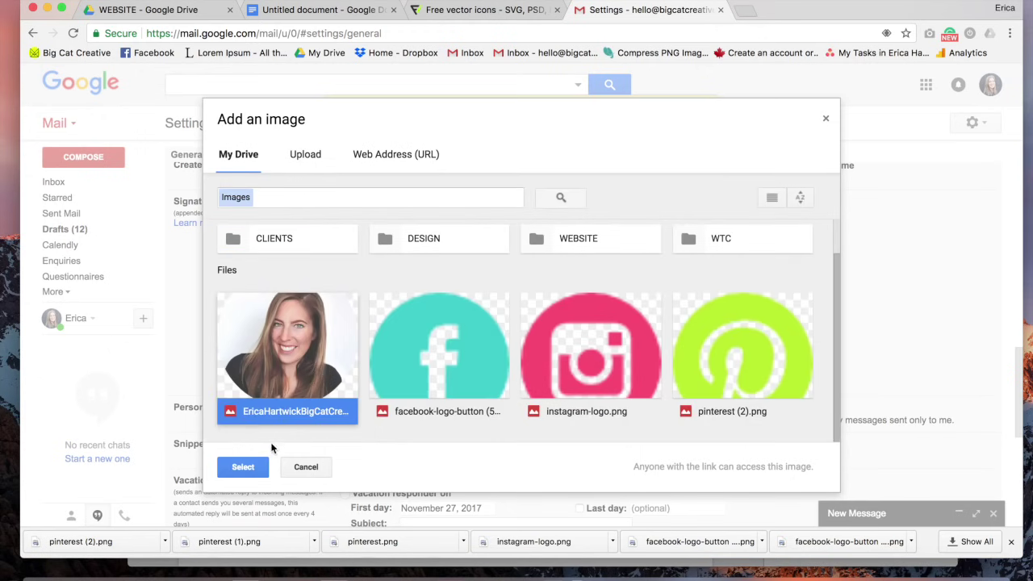
left_click(257, 465)
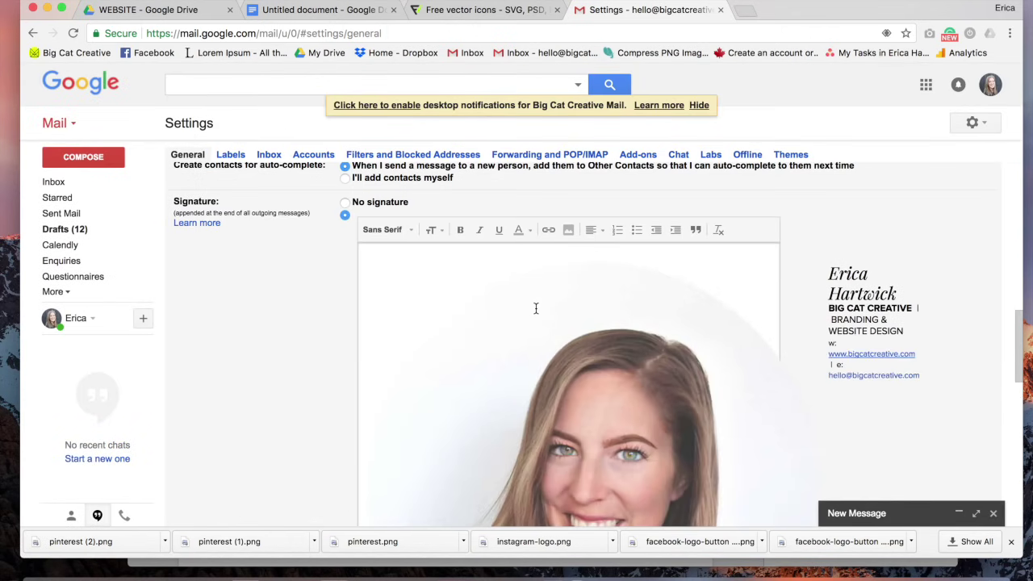
Resize the inserted portrait photo to Medium
scroll(535, 308, "up", 3)
left_click(535, 307)
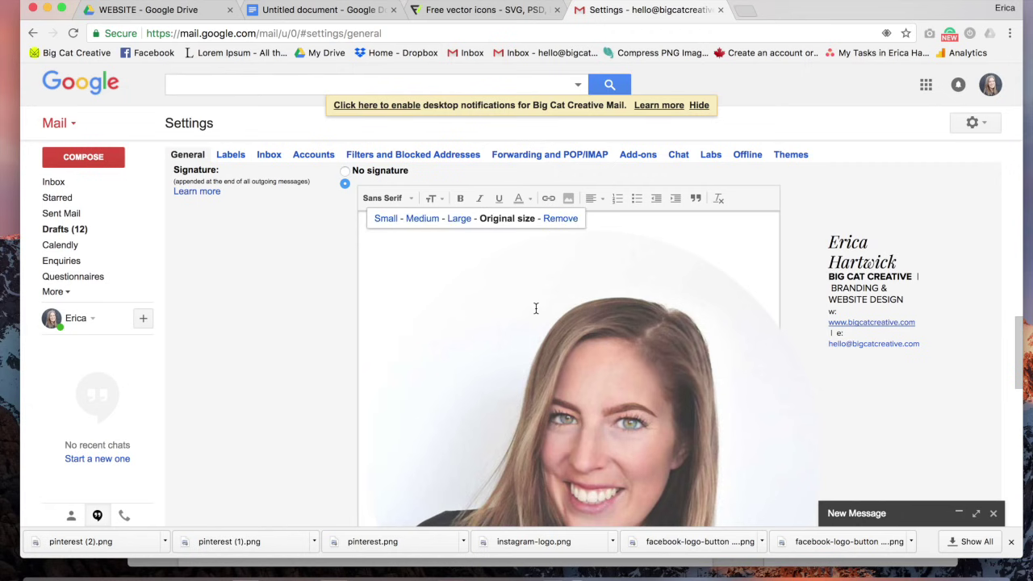
left_click(415, 220)
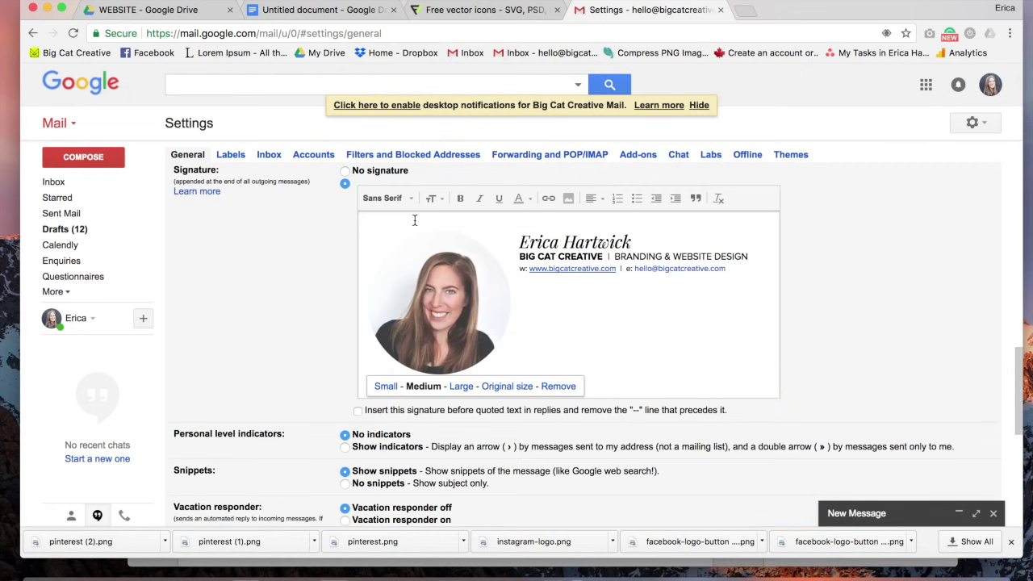
left_click(558, 302)
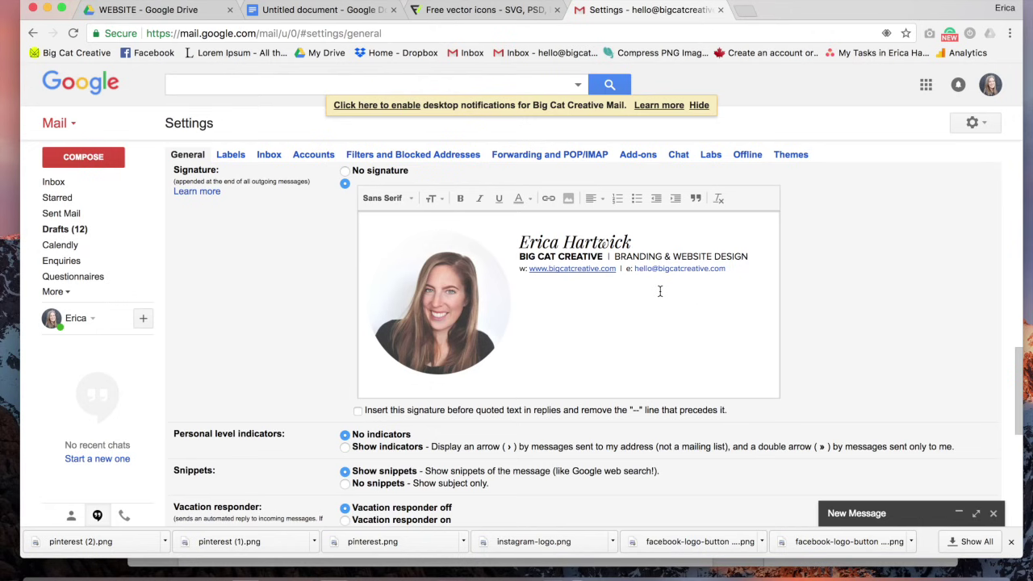
Switch to the Flaticon website and search its icons for "facebook"
left_click(490, 11)
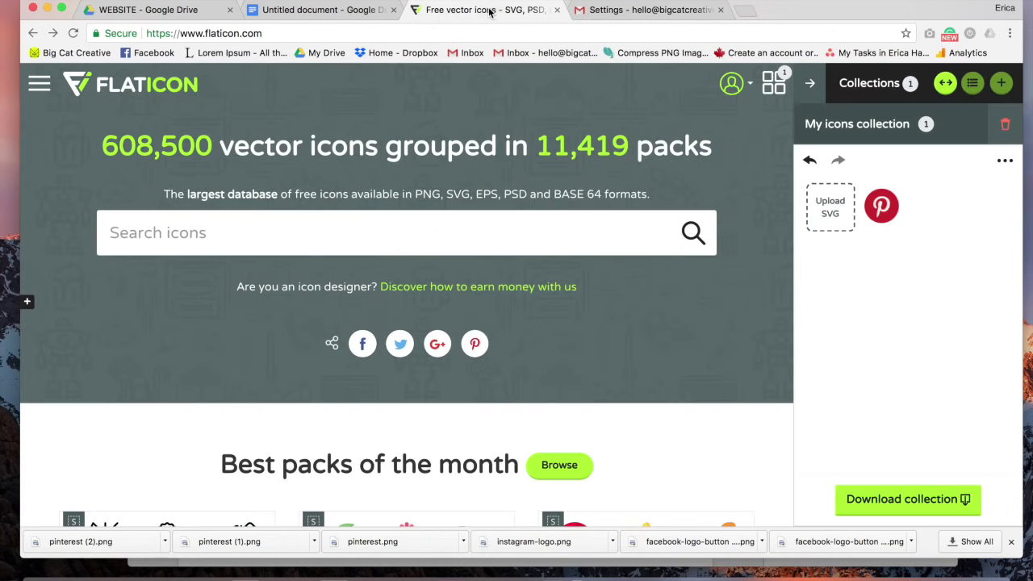
left_click(258, 33)
left_click(271, 34)
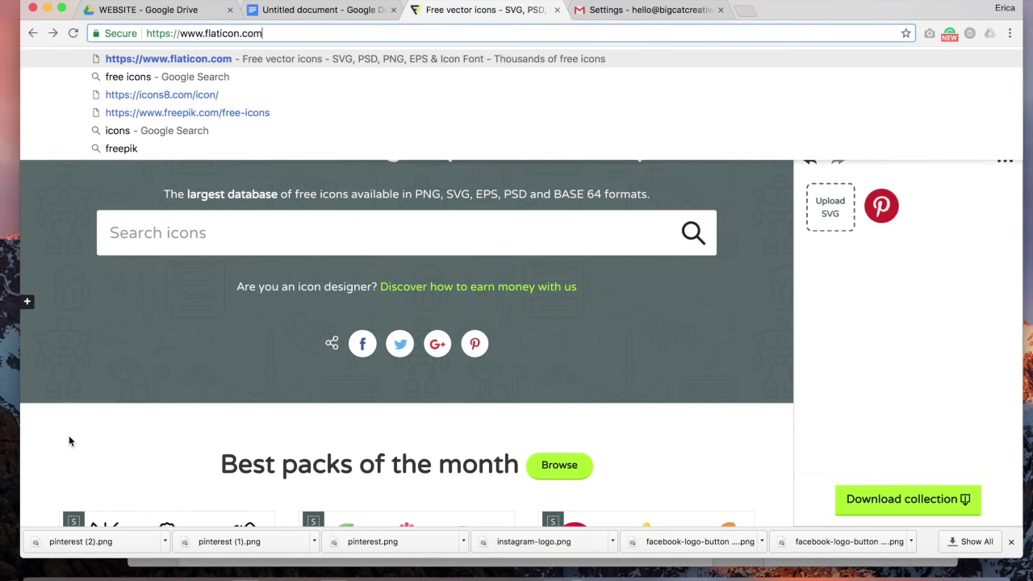
left_click(143, 252)
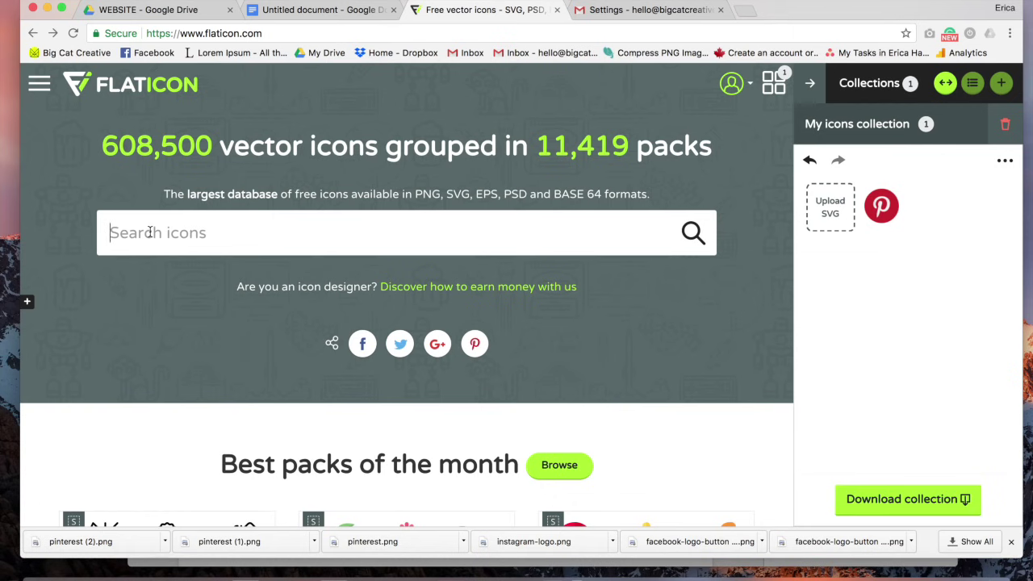
type("facebook")
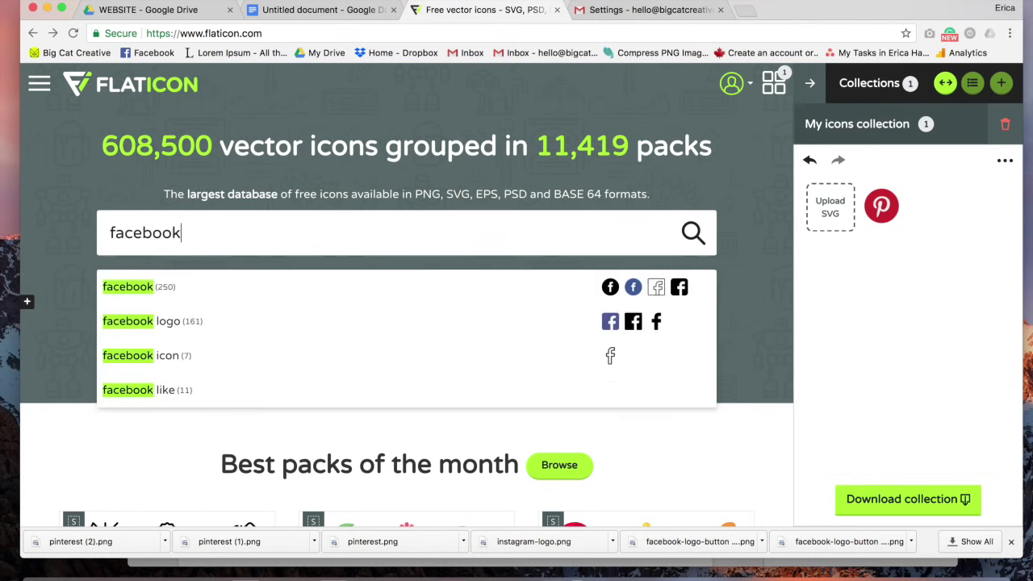
key("Return")
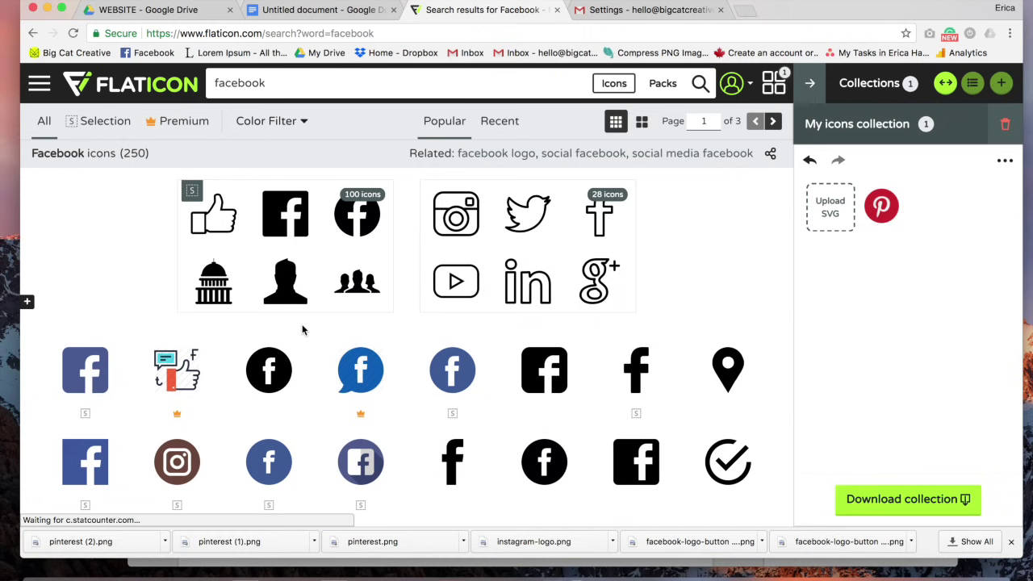
Open the black circular Facebook Logo Button icon from the search results and bring up its PNG download options
mouse_move(273, 373)
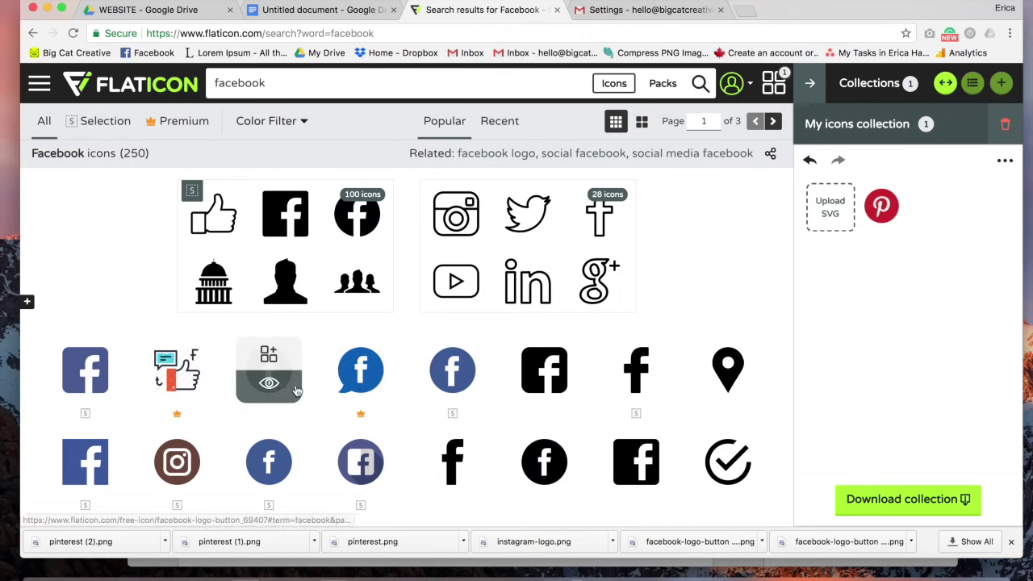
scroll(299, 387, "down", 2)
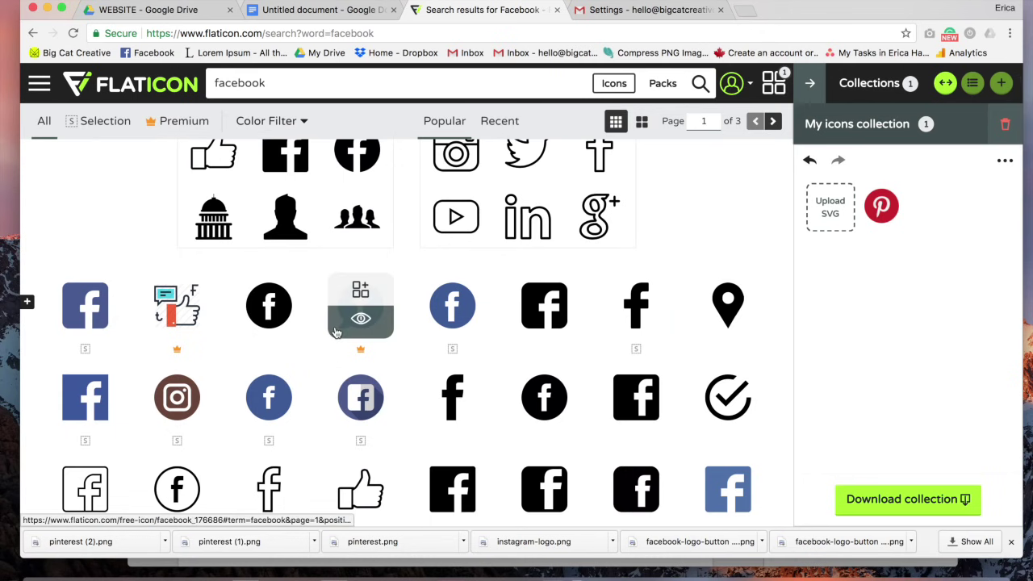
mouse_move(280, 300)
left_click(282, 319)
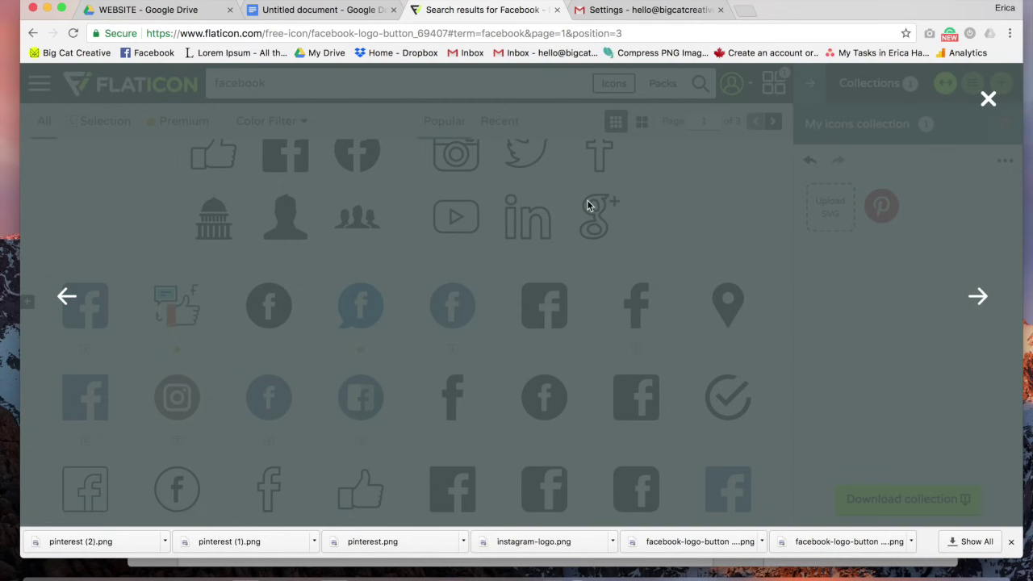
scroll(588, 206, "down", 3)
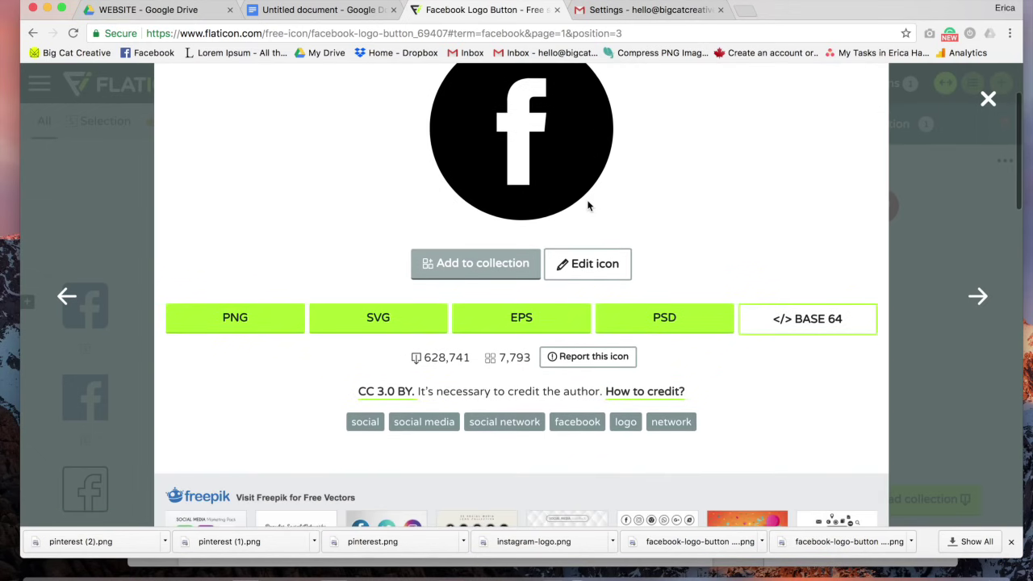
scroll(588, 206, "up", 3)
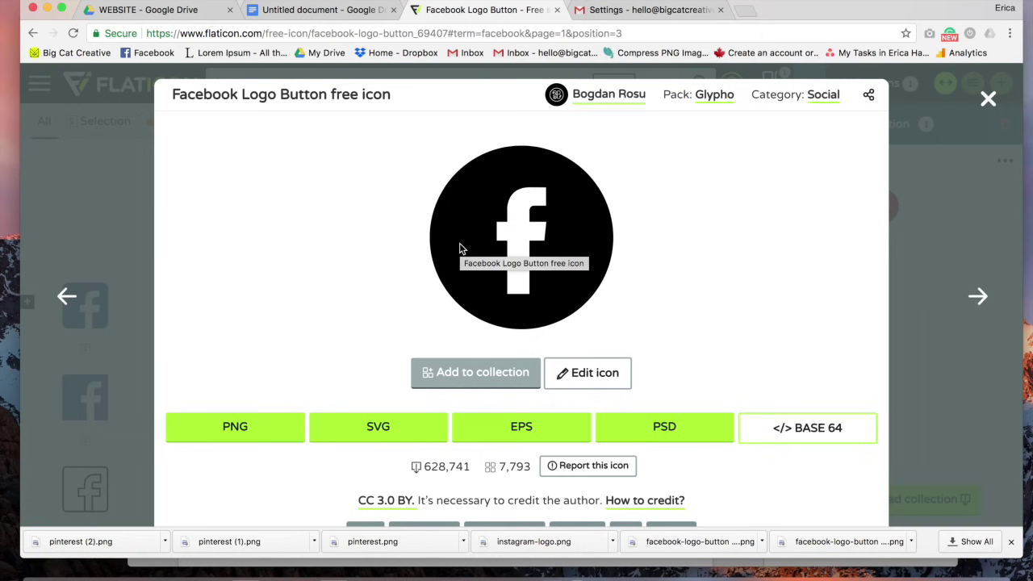
scroll(460, 248, "down", 2)
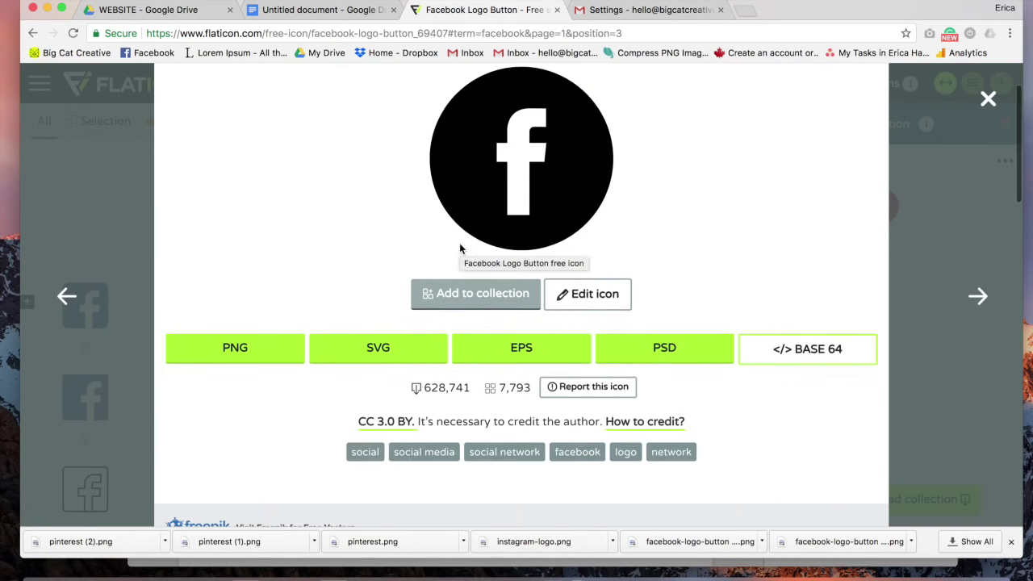
left_click(247, 360)
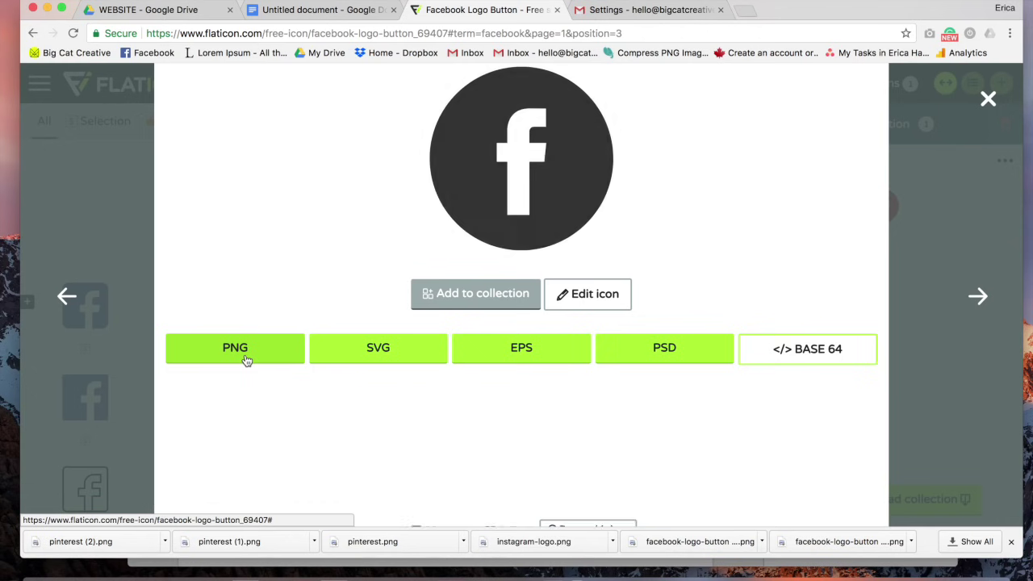
scroll(783, 328, "down", 1)
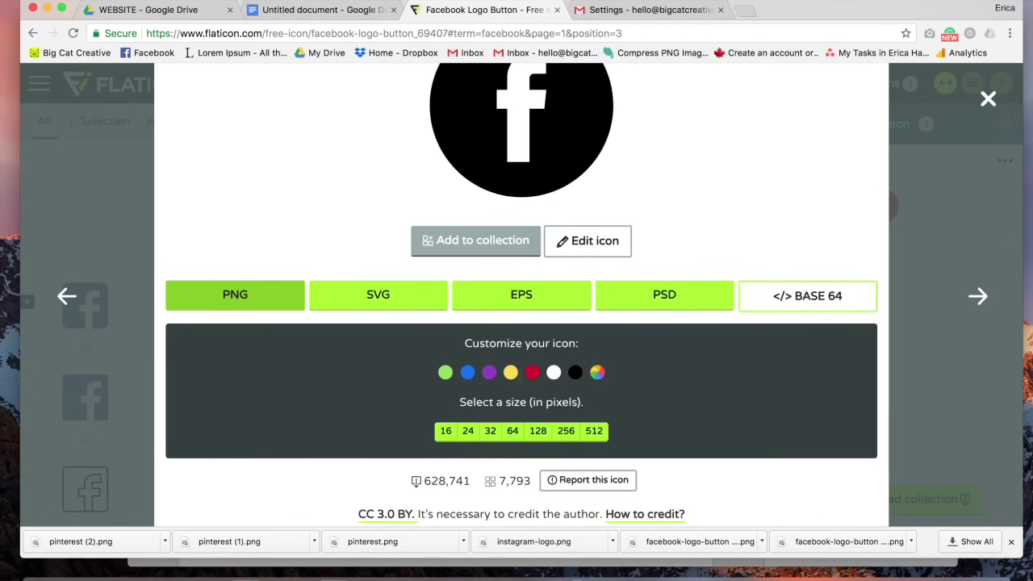
Try the yellow, red and black preset colours on the Facebook icon
left_click(510, 374)
left_click(533, 374)
left_click(574, 373)
left_click(532, 373)
Set the Facebook icon's custom colour to hex 33cccc
left_click(596, 373)
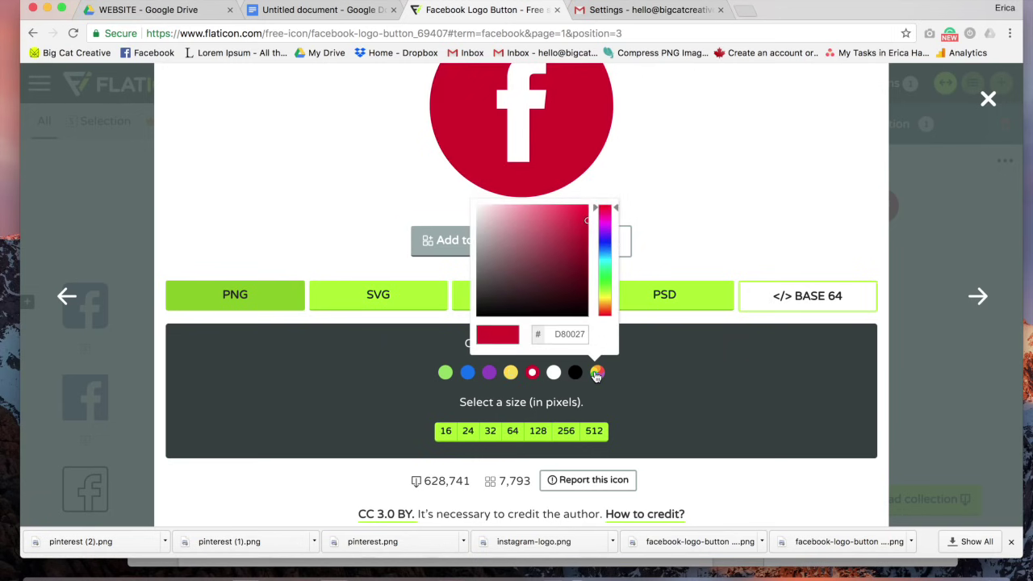
double_click(560, 334)
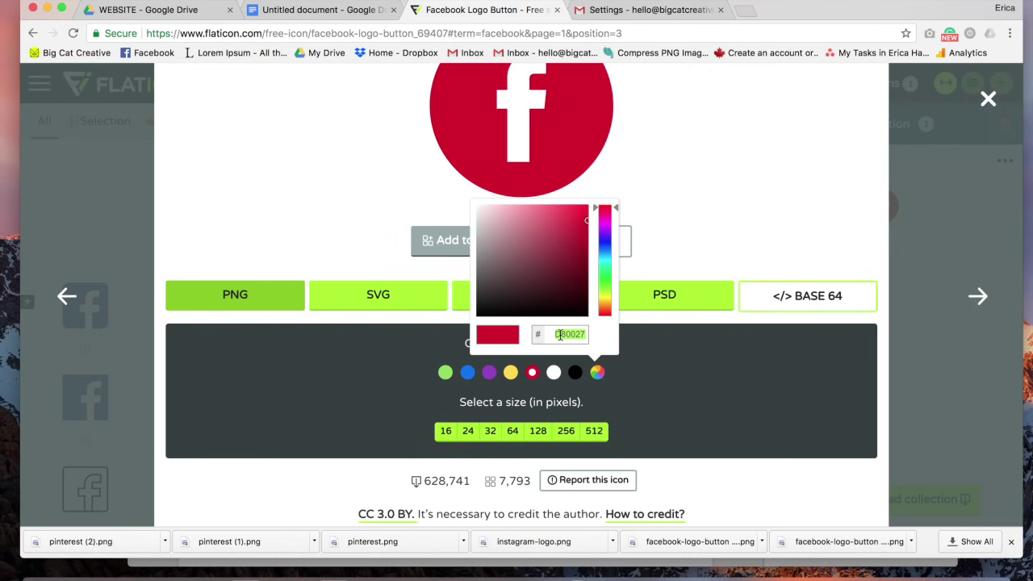
type("33cccc")
key("Return")
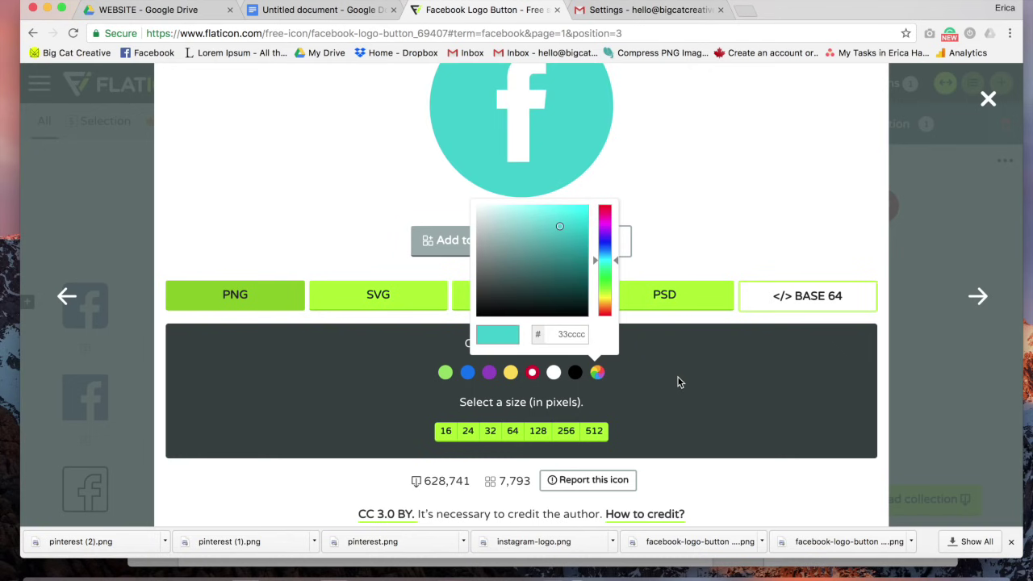
scroll(709, 219, "up", 1)
left_click(709, 219)
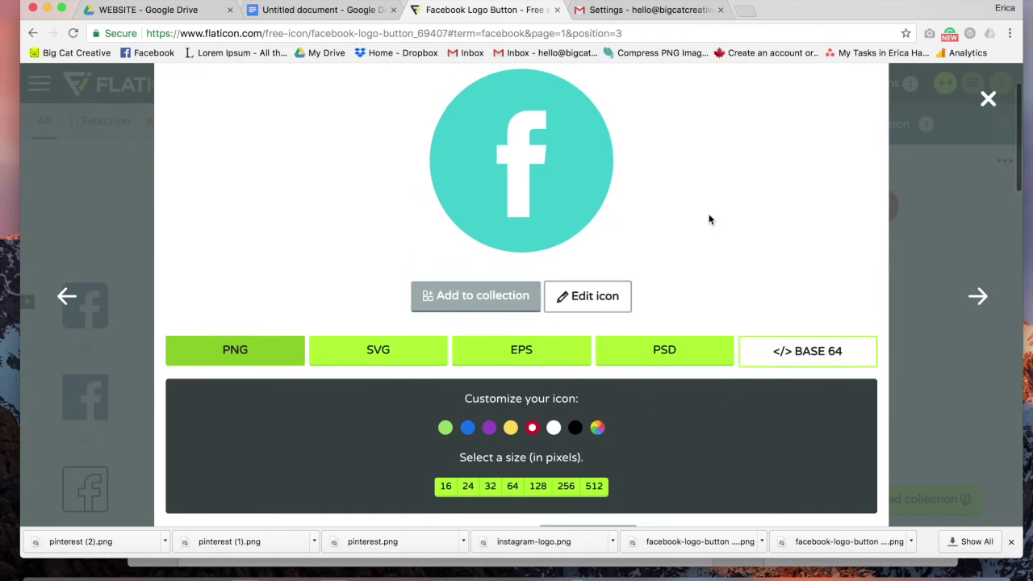
Download the recoloured Facebook icon as a free 64-pixel PNG
scroll(710, 219, "down", 1)
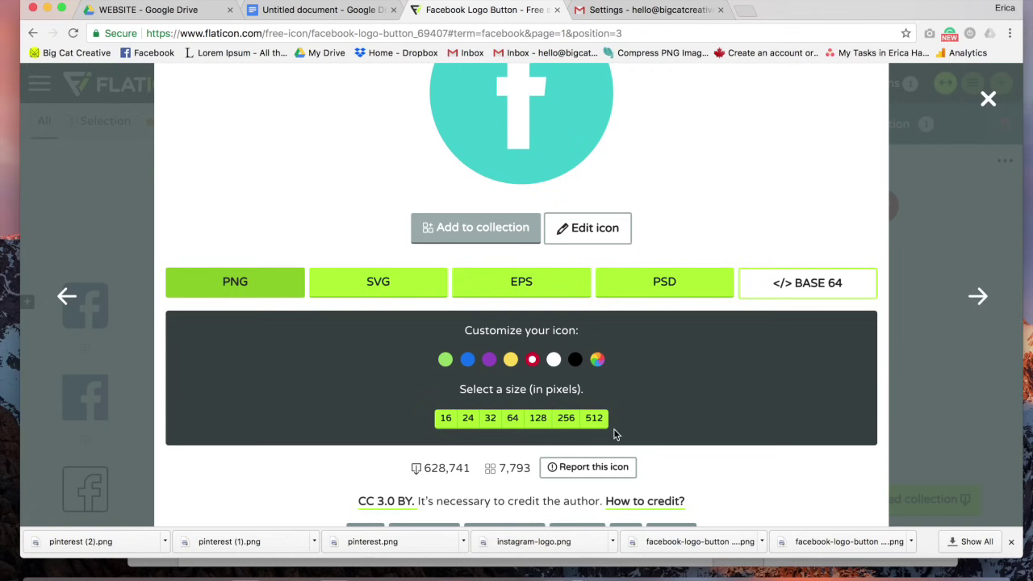
left_click(513, 418)
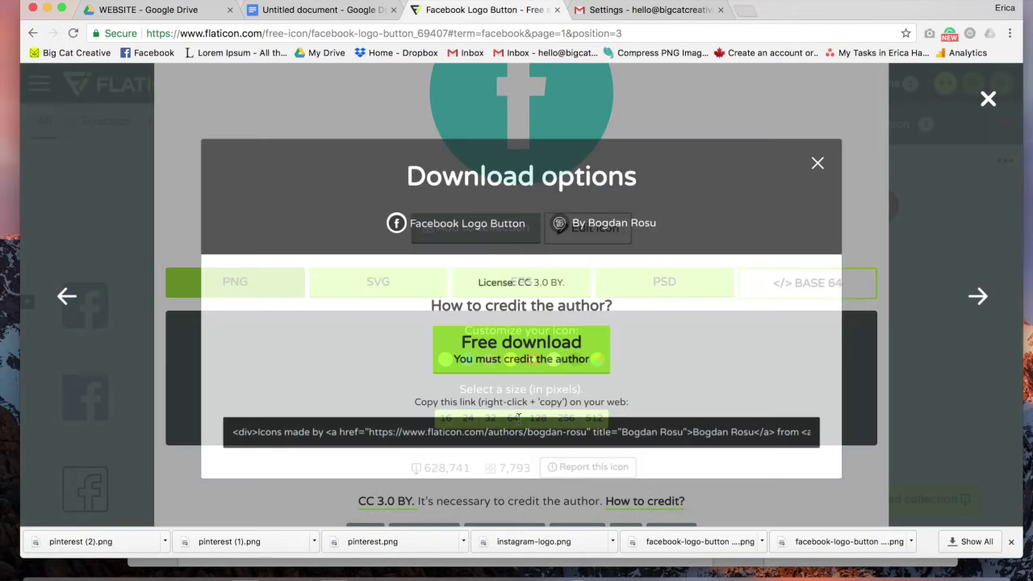
left_click(500, 360)
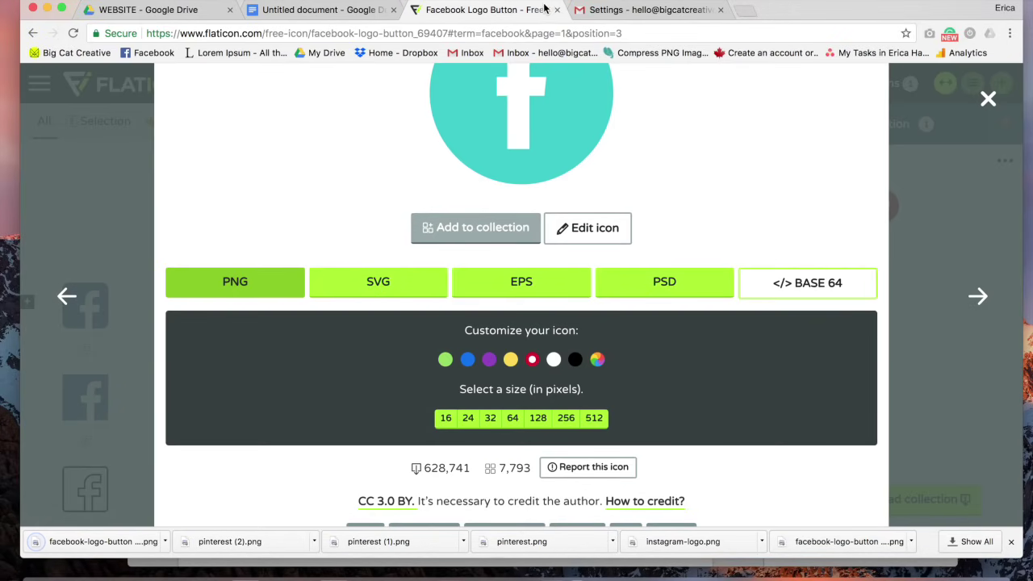
Switch to the Gmail settings and upload the newly downloaded turquoise Facebook icon PNG into the signature below the contact line
left_click(595, 10)
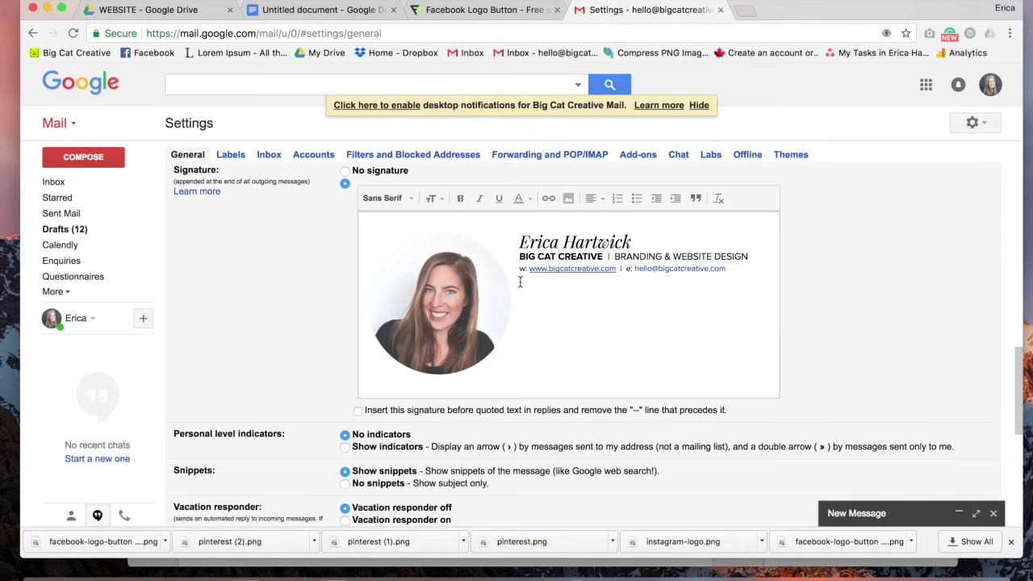
left_click(569, 198)
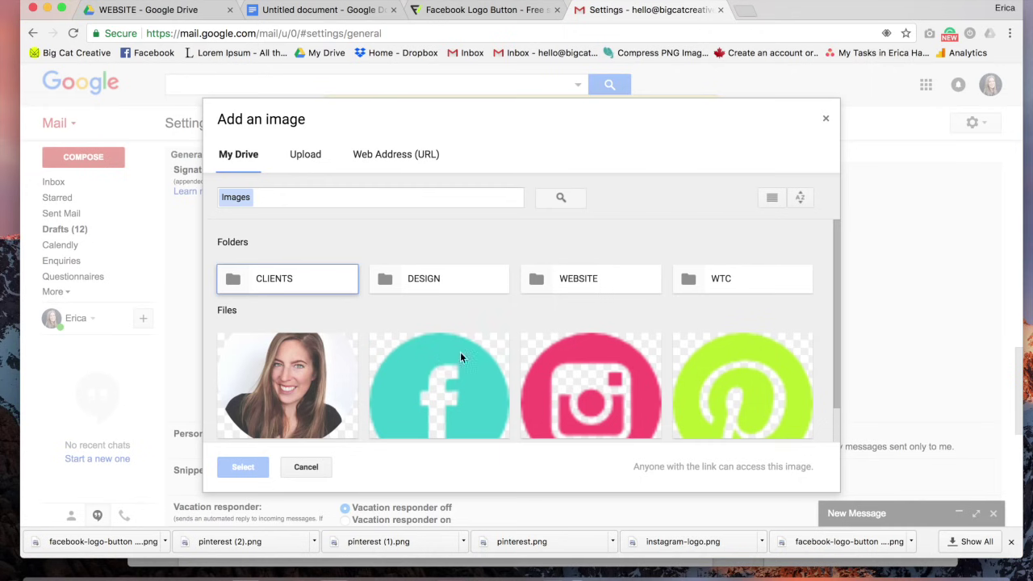
left_click(459, 372)
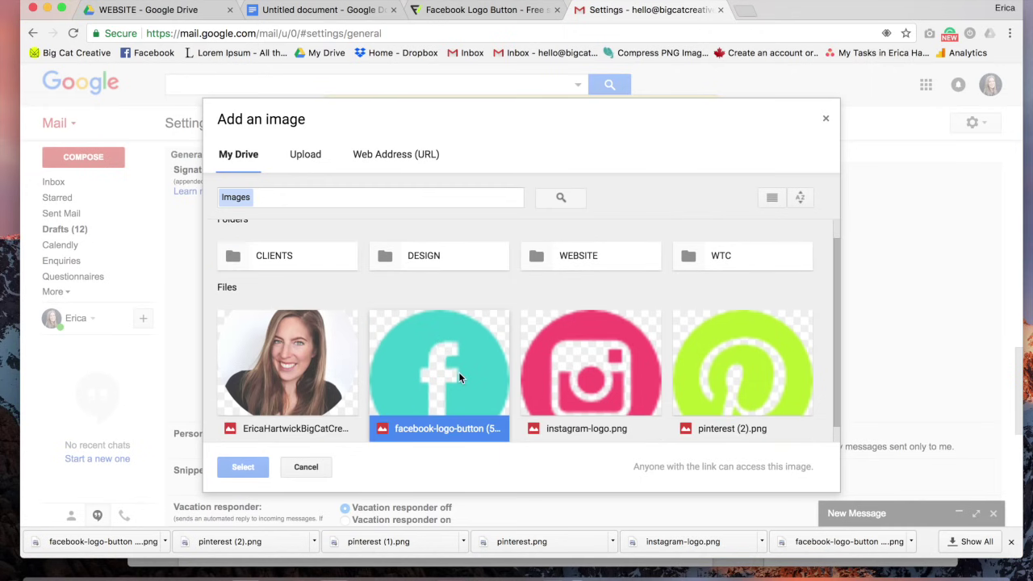
left_click(306, 156)
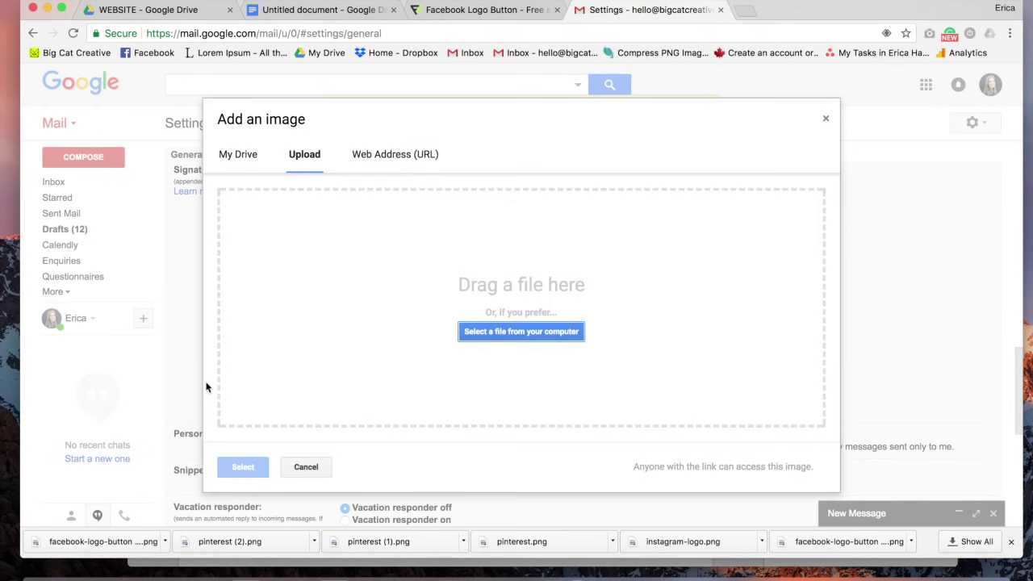
left_click_drag(86, 546, 417, 334)
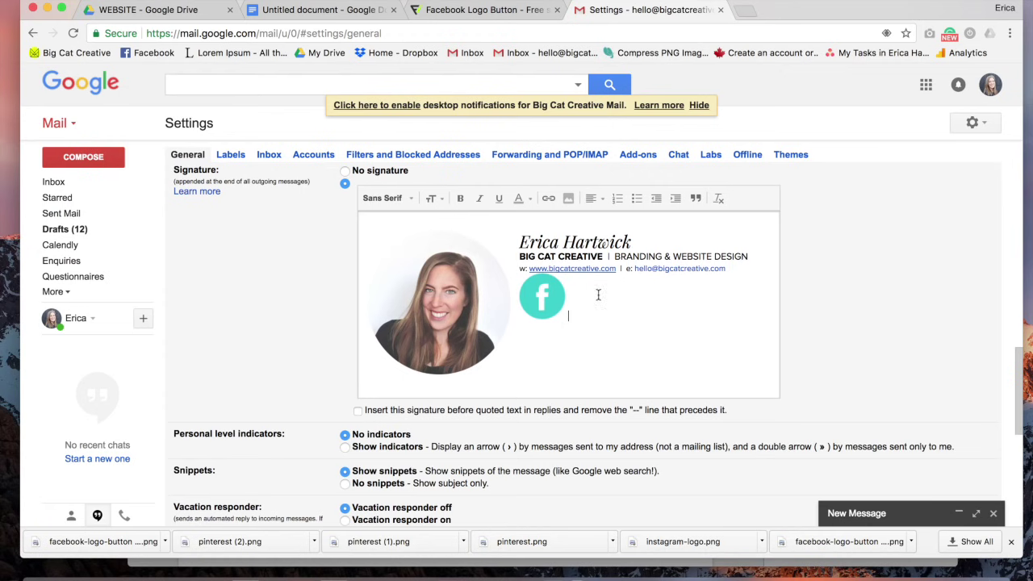
Insert instagram-logo.png from Drive into the signature beside the Facebook icon
left_click(568, 198)
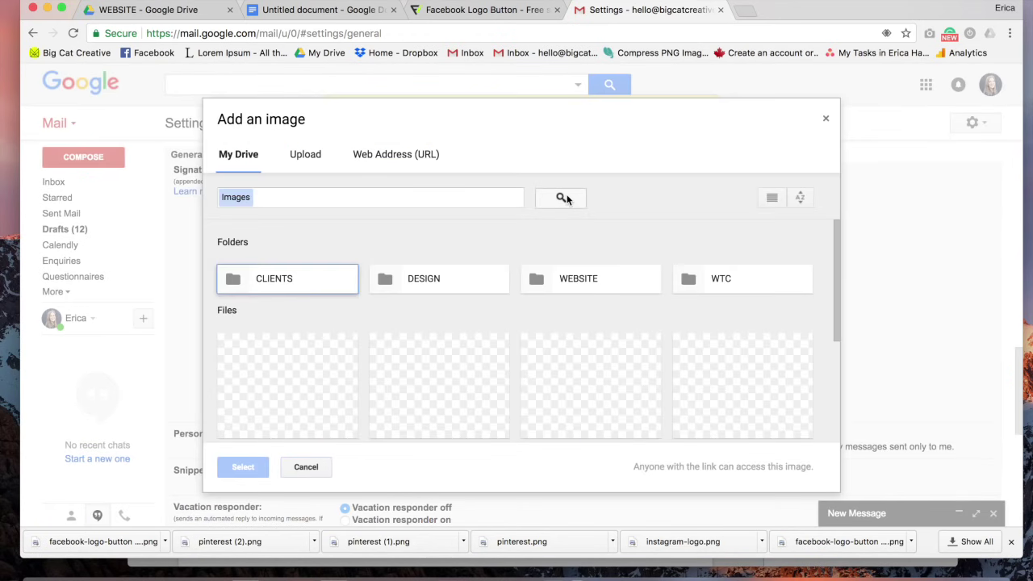
scroll(512, 329, "down", 2)
left_click(737, 321)
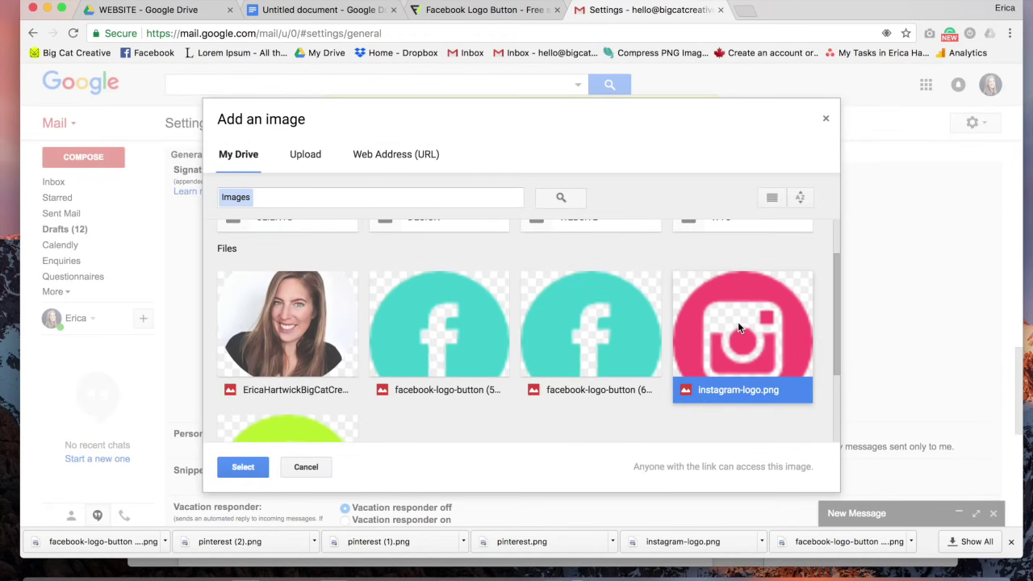
left_click(252, 467)
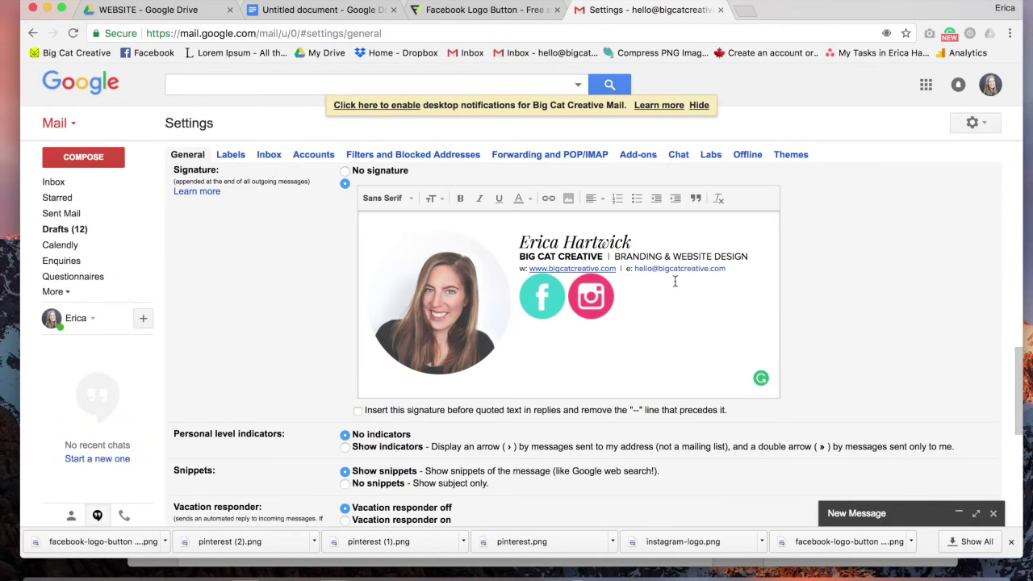
Insert pinterest (2).png from Drive into the signature beside the Instagram icon
left_click(568, 197)
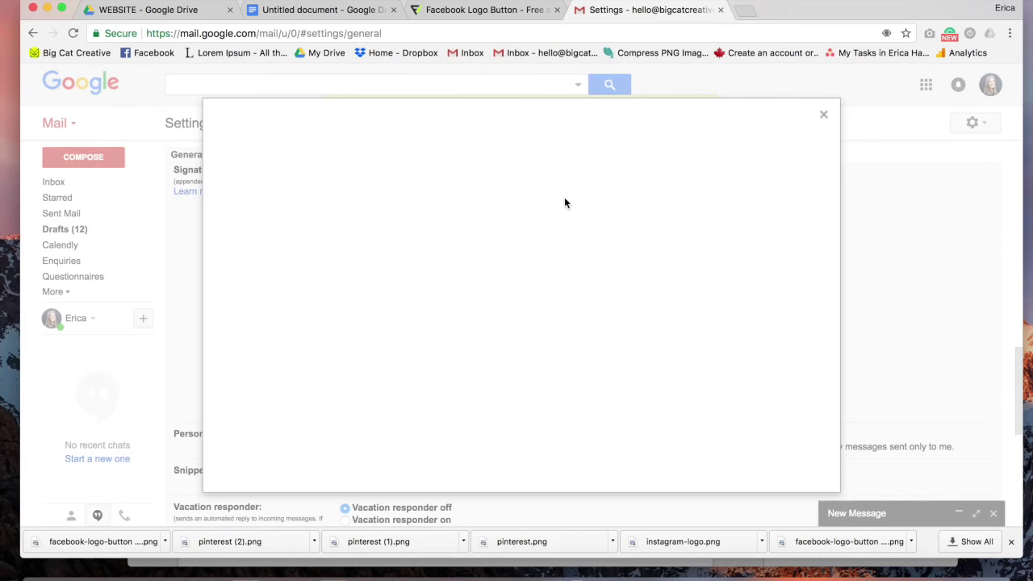
scroll(403, 339, "down", 1)
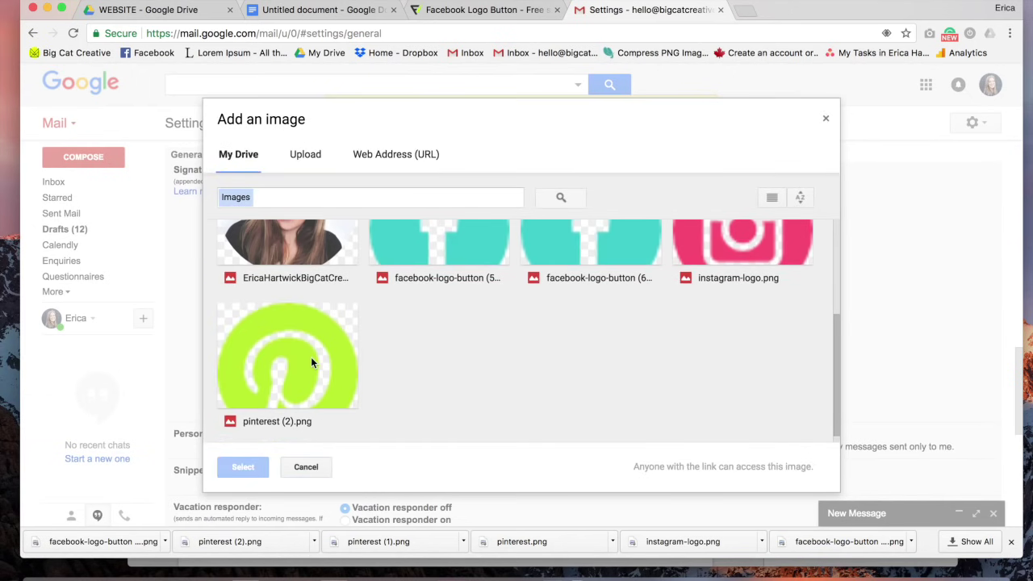
left_click(311, 362)
left_click(251, 464)
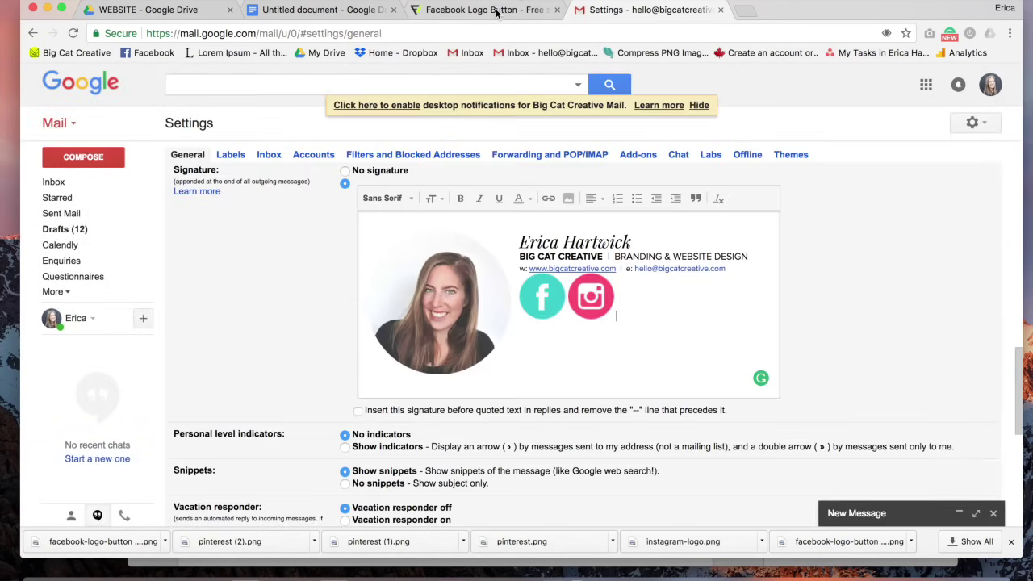
left_click(440, 12)
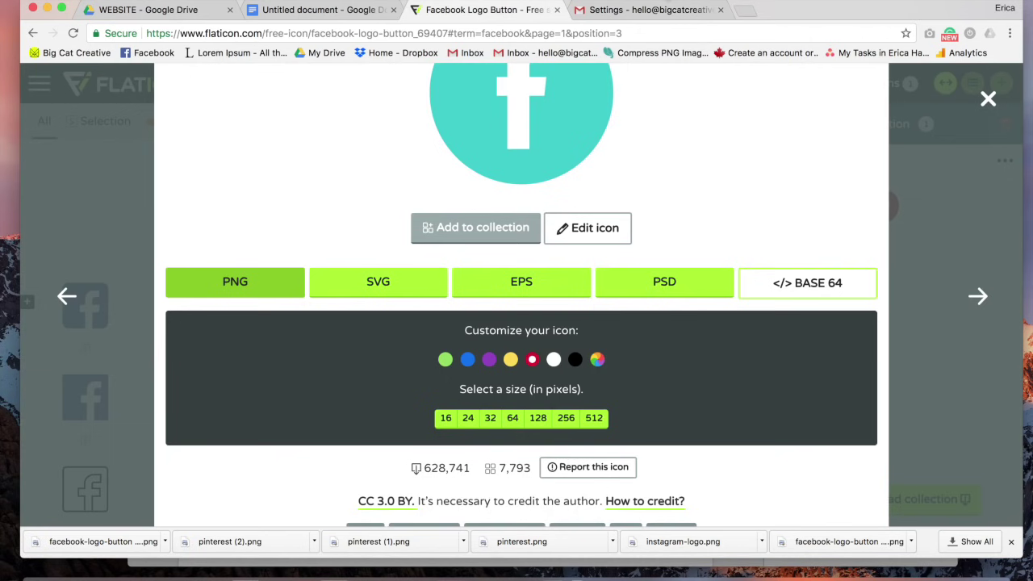
left_click(663, 12)
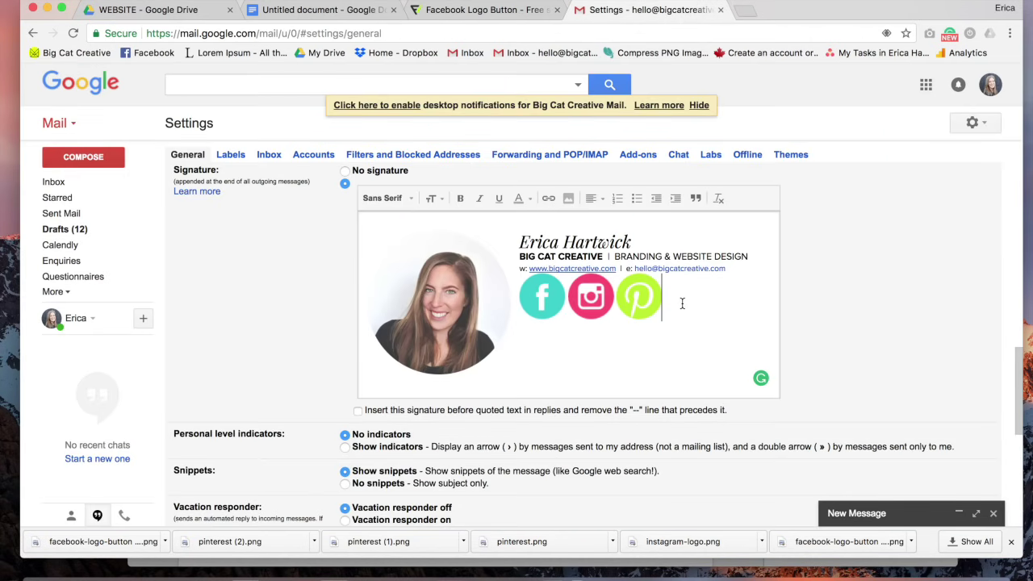
scroll(682, 303, "up", 2)
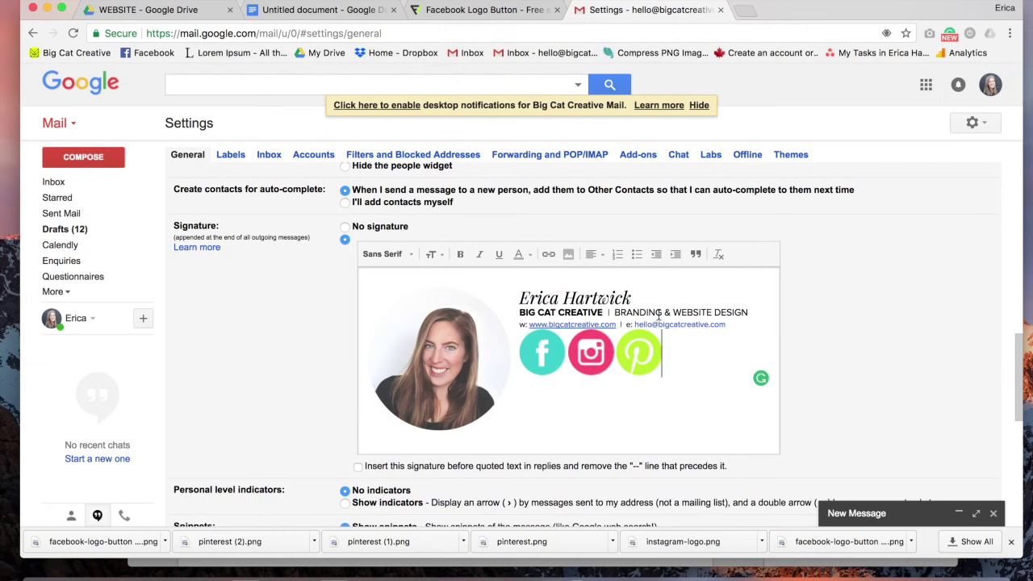
left_click(499, 367)
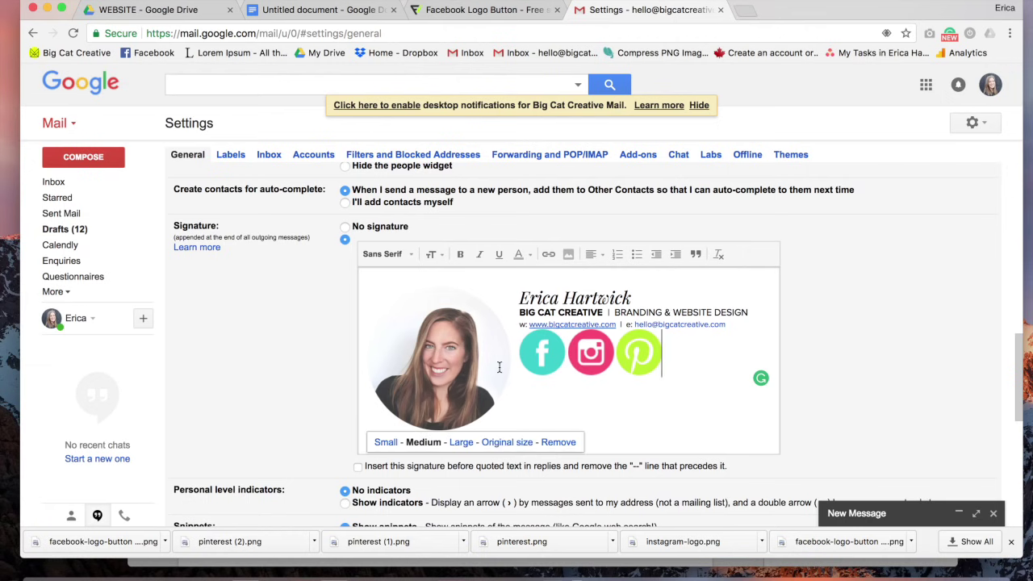
left_click_drag(500, 367, 489, 369)
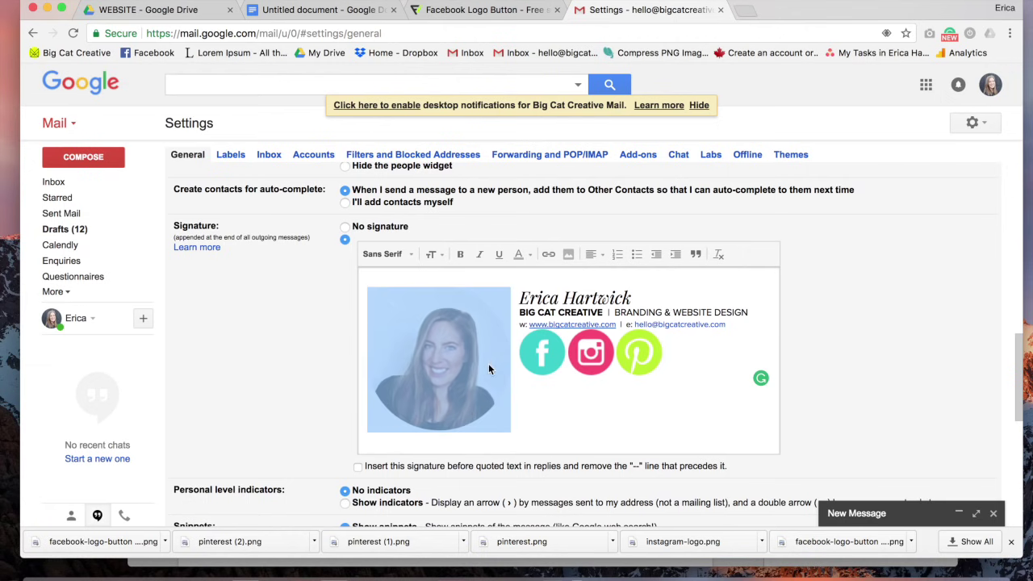
left_click(548, 255)
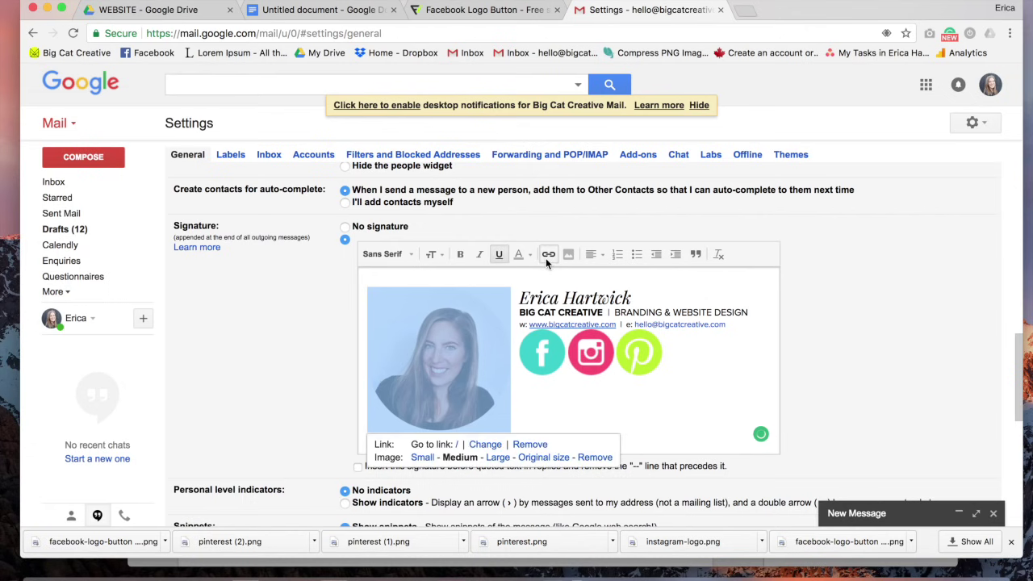
left_click(485, 445)
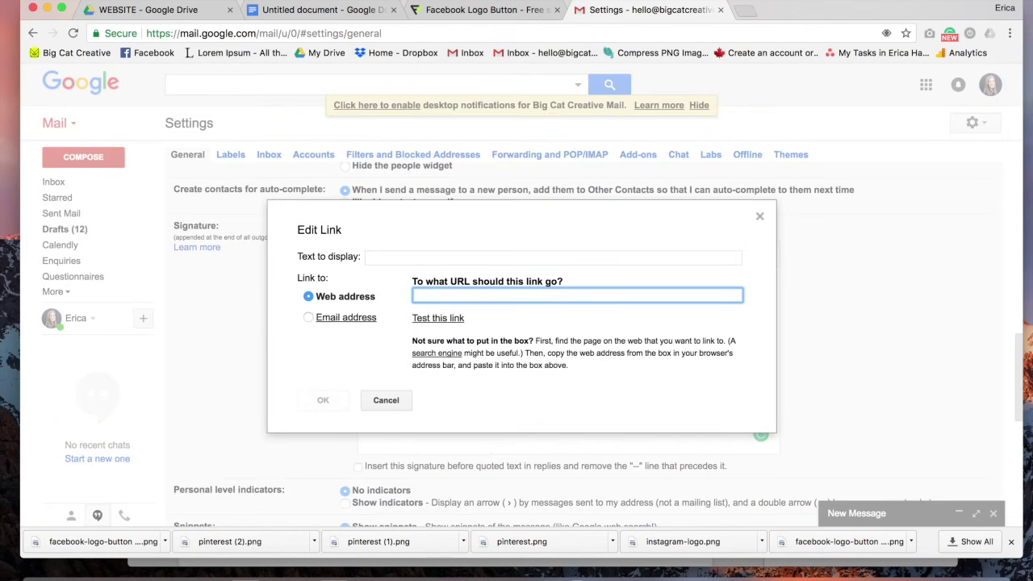
type("www.bigca")
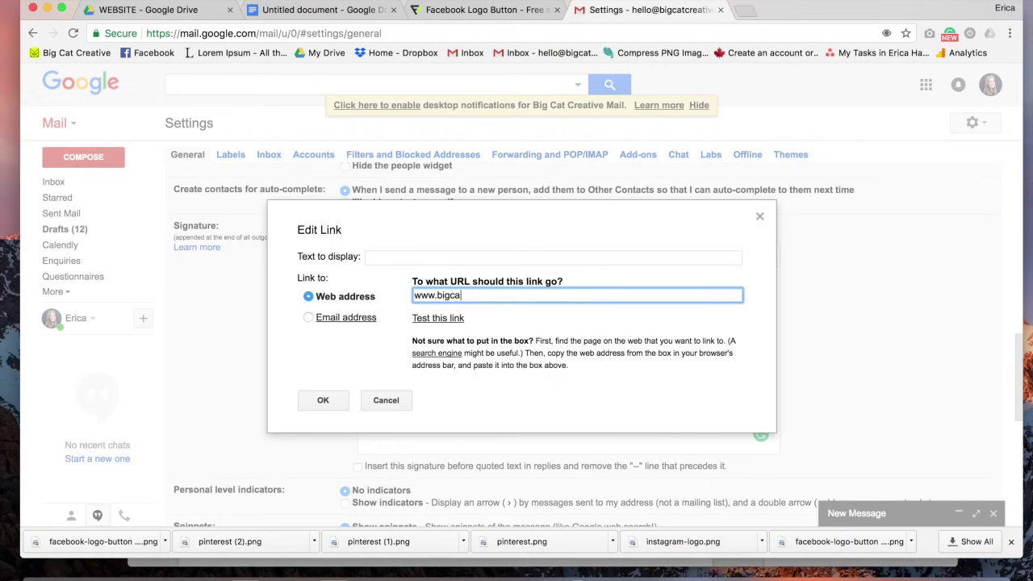
type("tcreative.com")
left_click(323, 399)
left_click(552, 352)
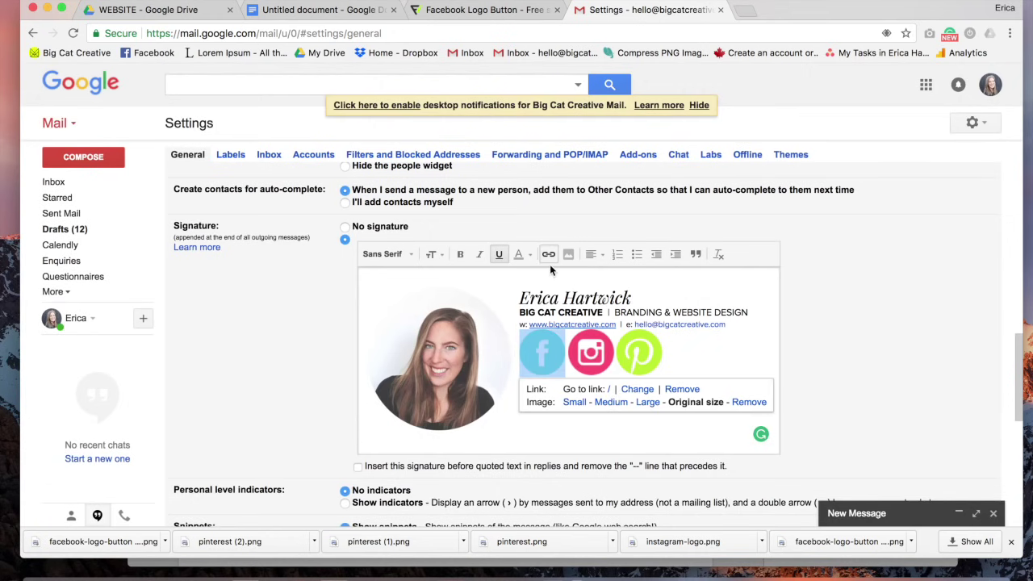
left_click(634, 385)
type("www.facebook.com/bigcatcreative")
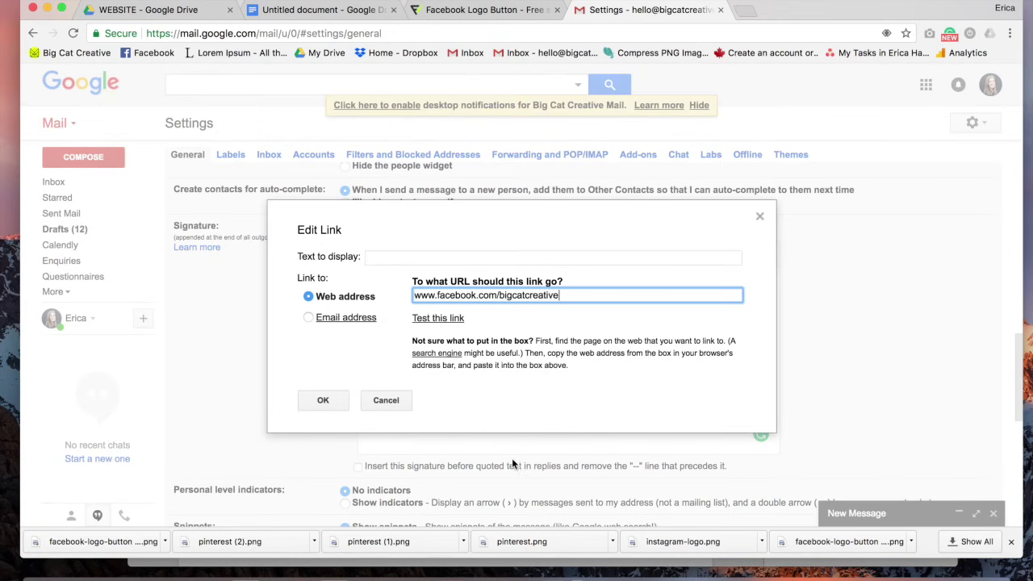
key("Return")
left_click(607, 360)
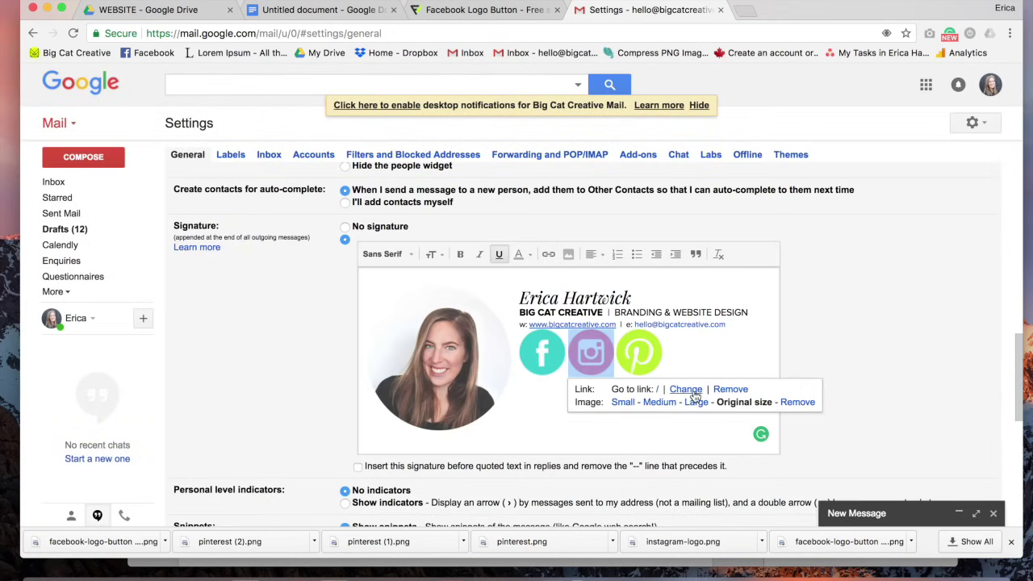
left_click(686, 389)
type("www.instagram.com/bigcatcreative")
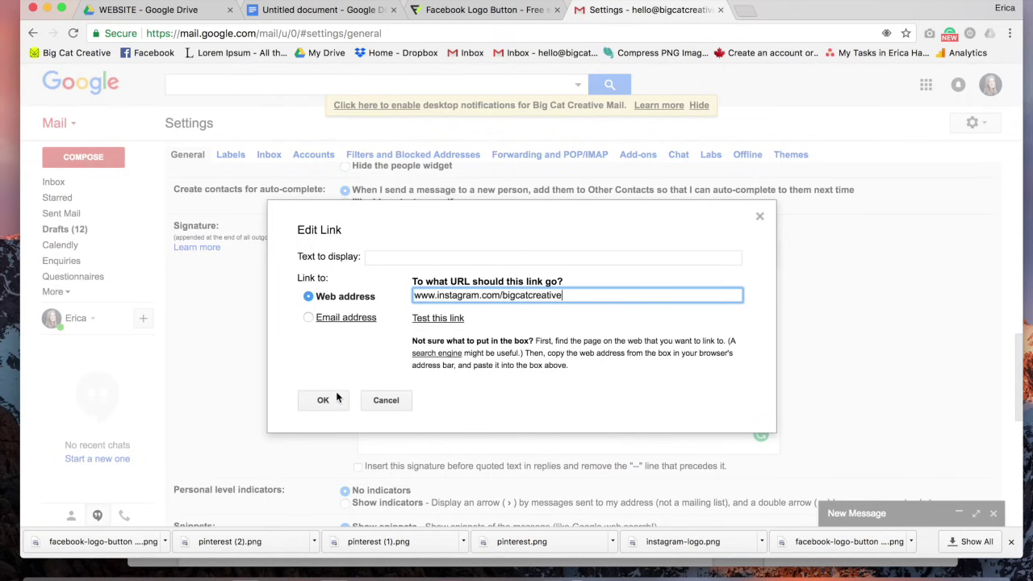
left_click(332, 398)
left_click(548, 255)
type("www.")
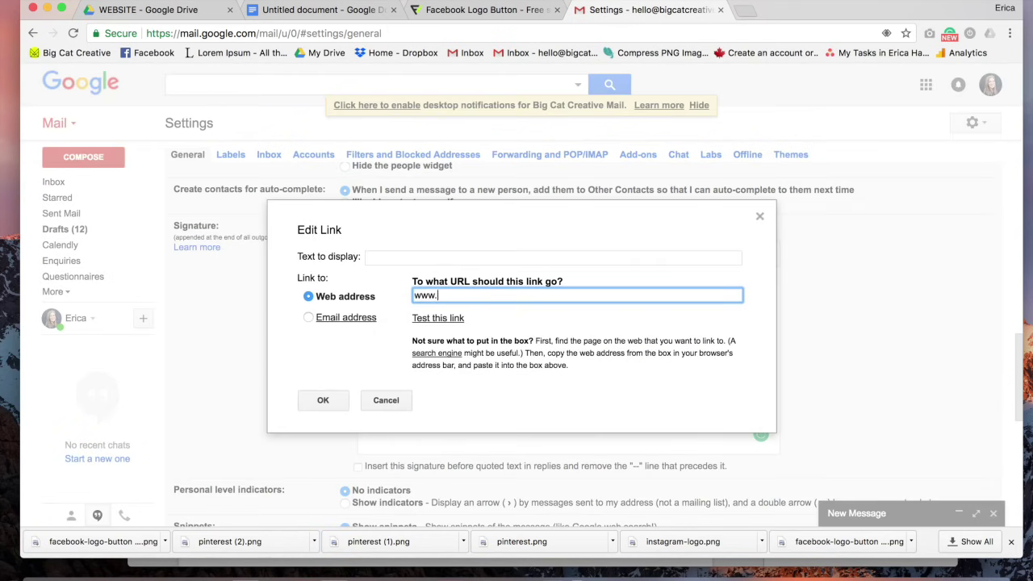
type("pinterest.com/bigcatcreative")
left_click(323, 400)
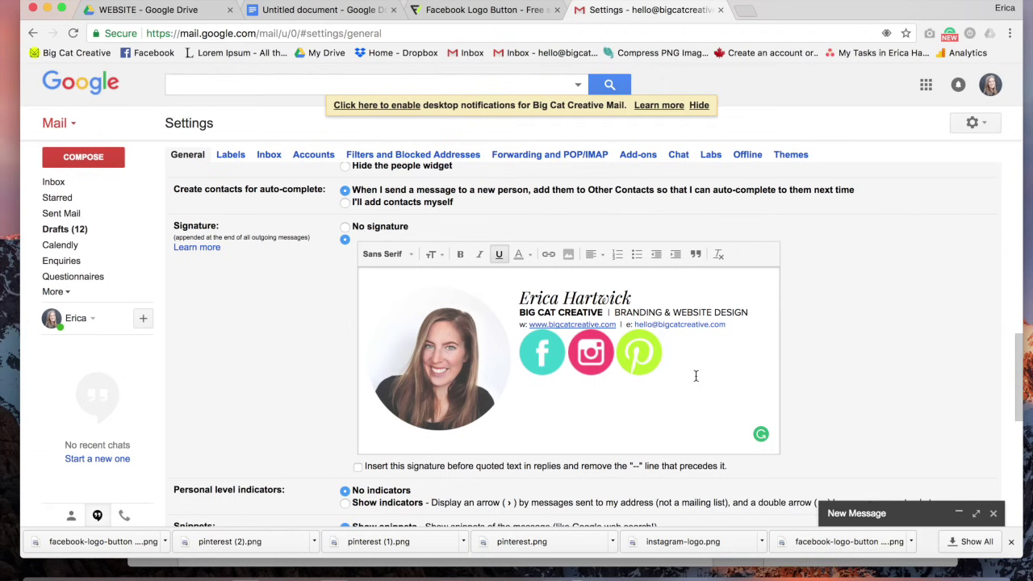
Check the link and image size options of the Pinterest icon, the Instagram icon and the portrait photo
left_click(648, 360)
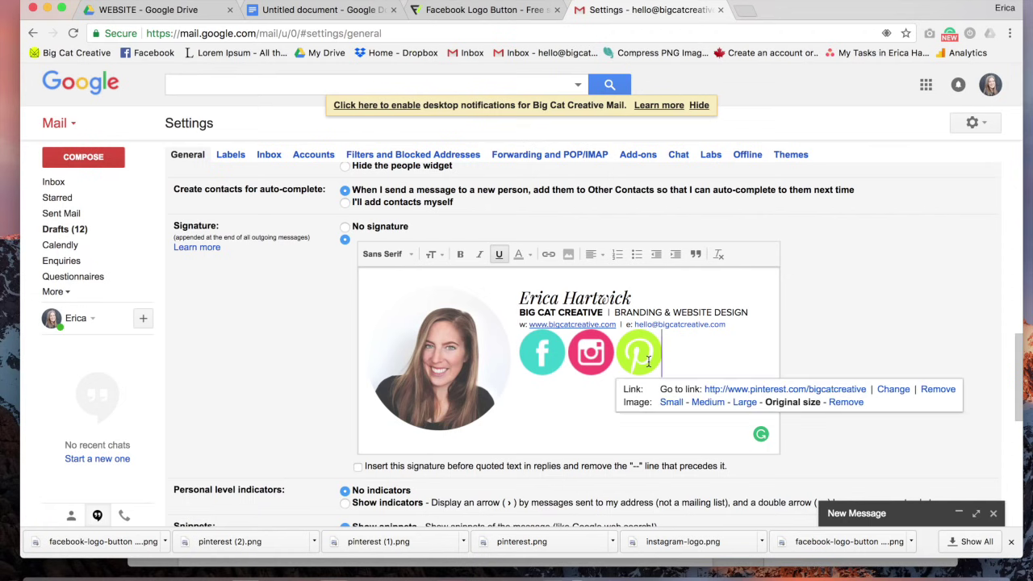
left_click(577, 354)
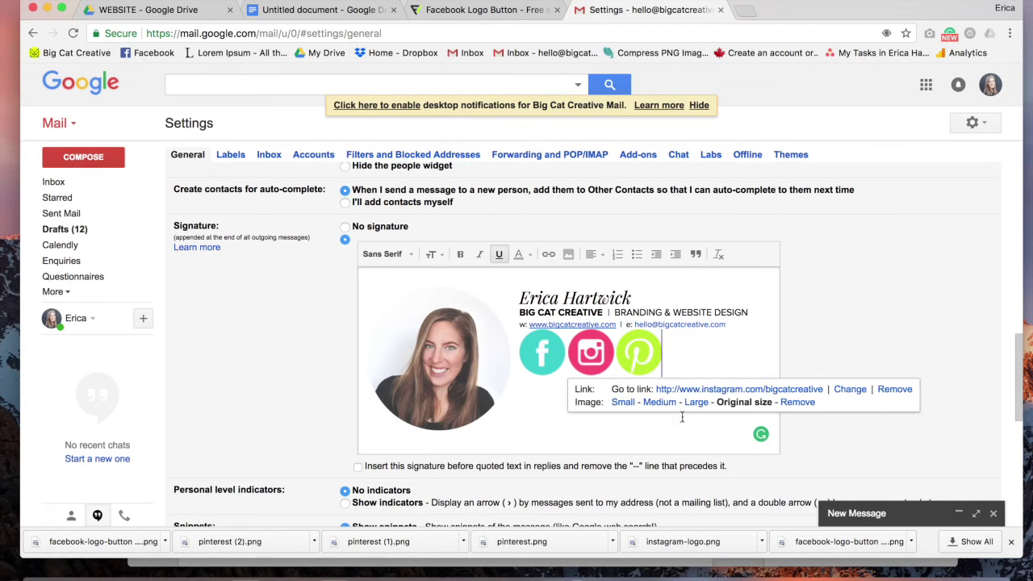
left_click(483, 330)
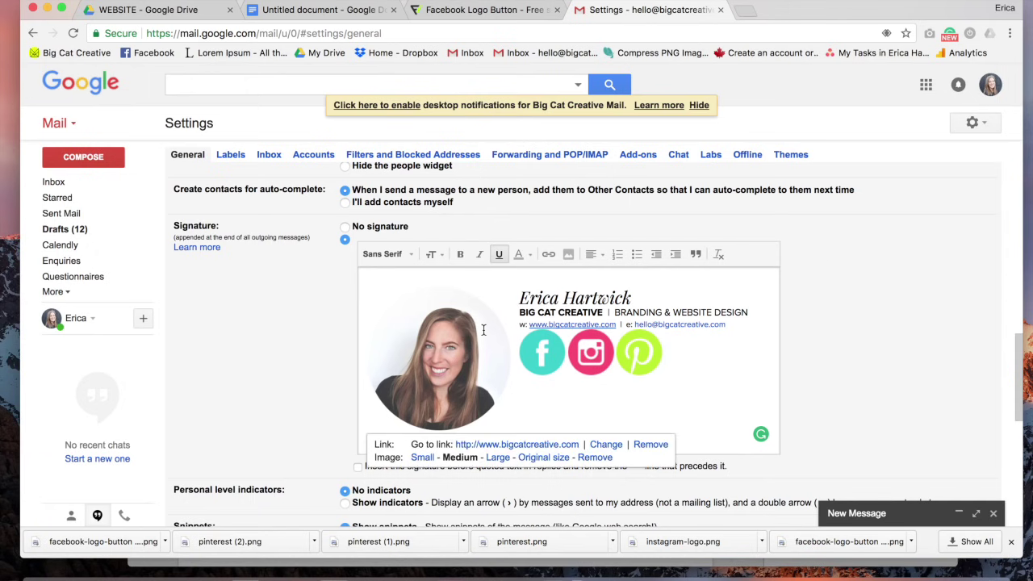
Try the small and large sizes on the portrait photo and set it back to medium
left_click(423, 457)
left_click(493, 384)
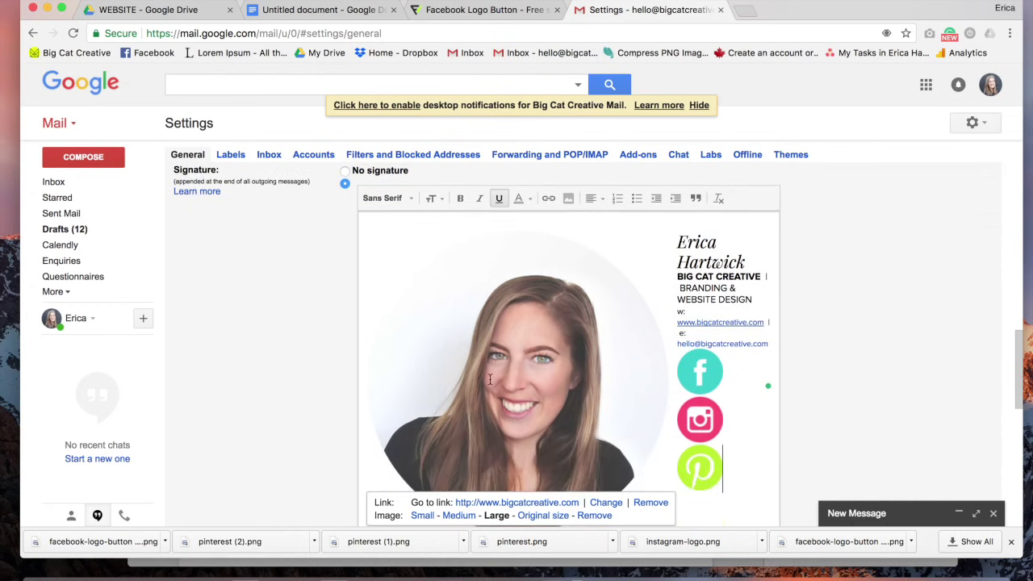
left_click(457, 515)
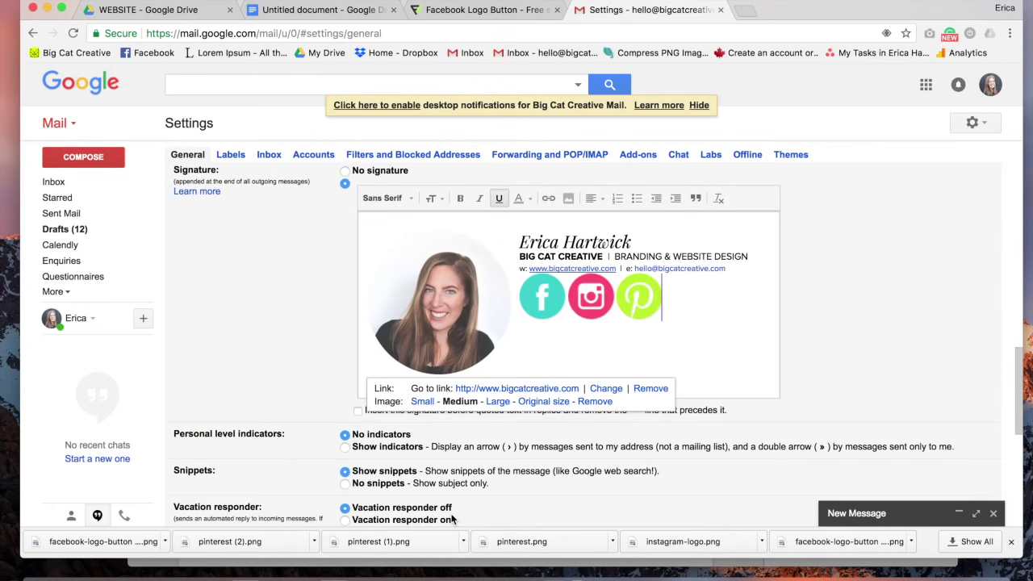
left_click(687, 316)
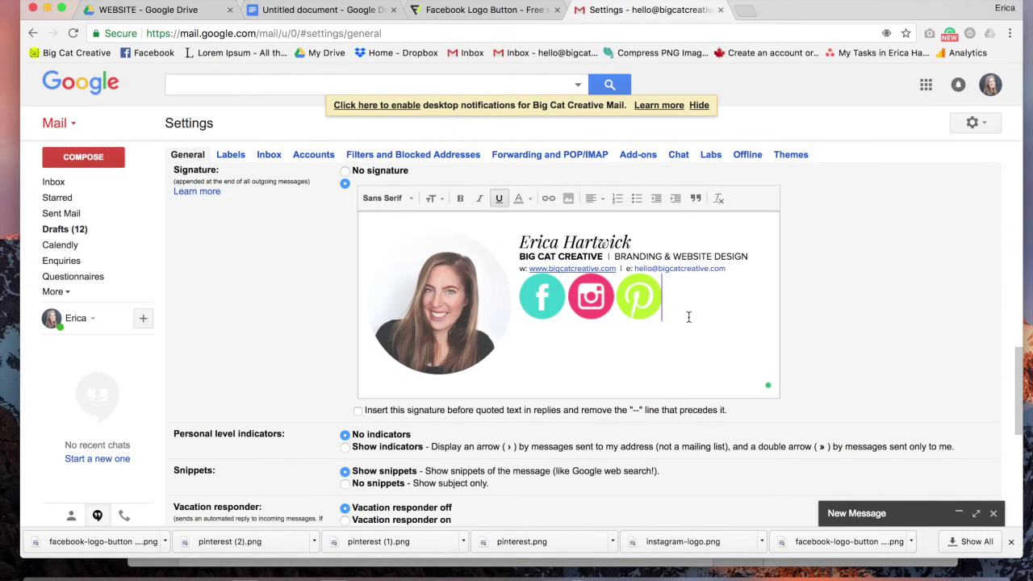
Save the settings changes and start a new message to preview the finished signature
scroll(688, 316, "down", 5)
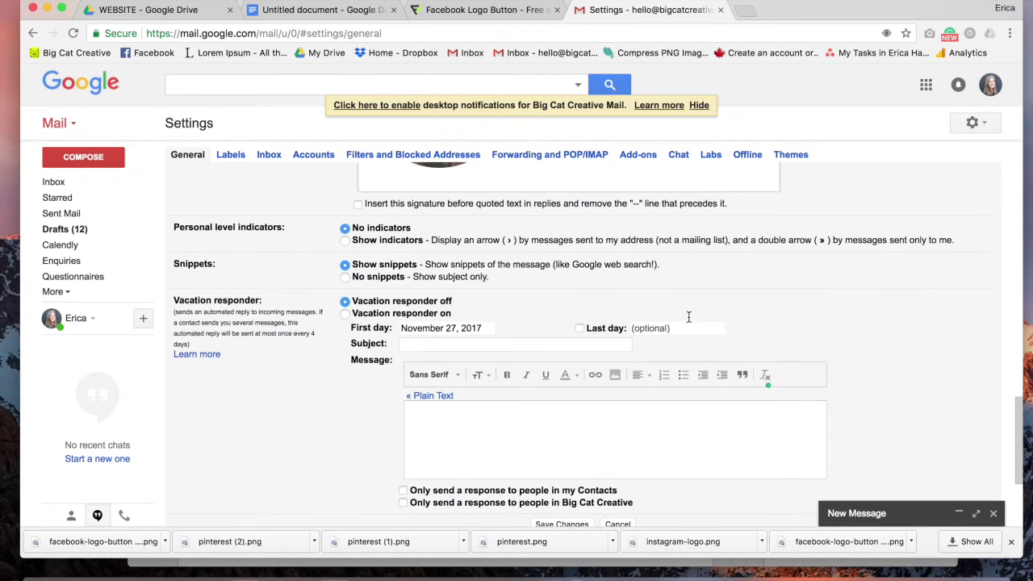
left_click(577, 348)
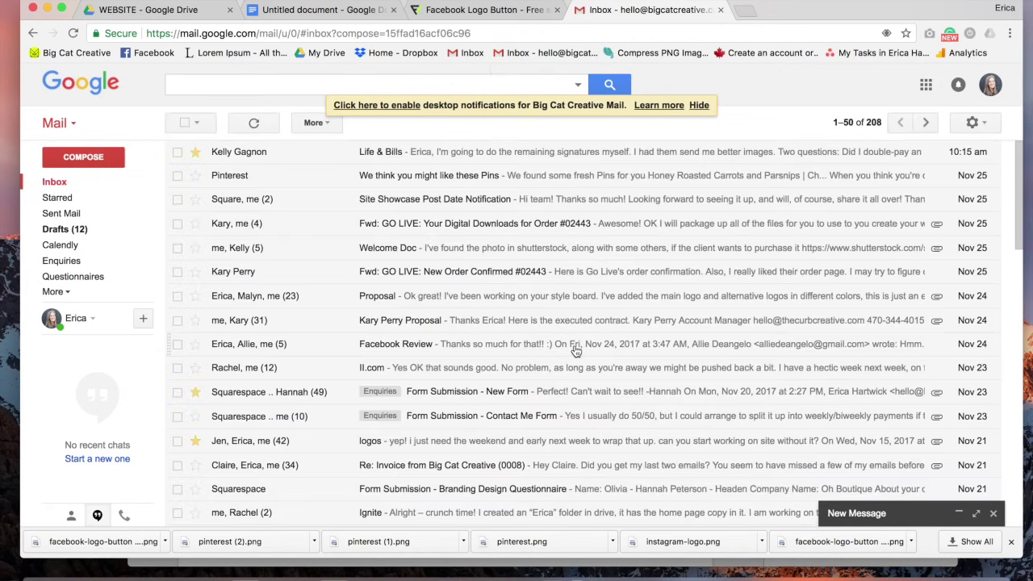
left_click(98, 157)
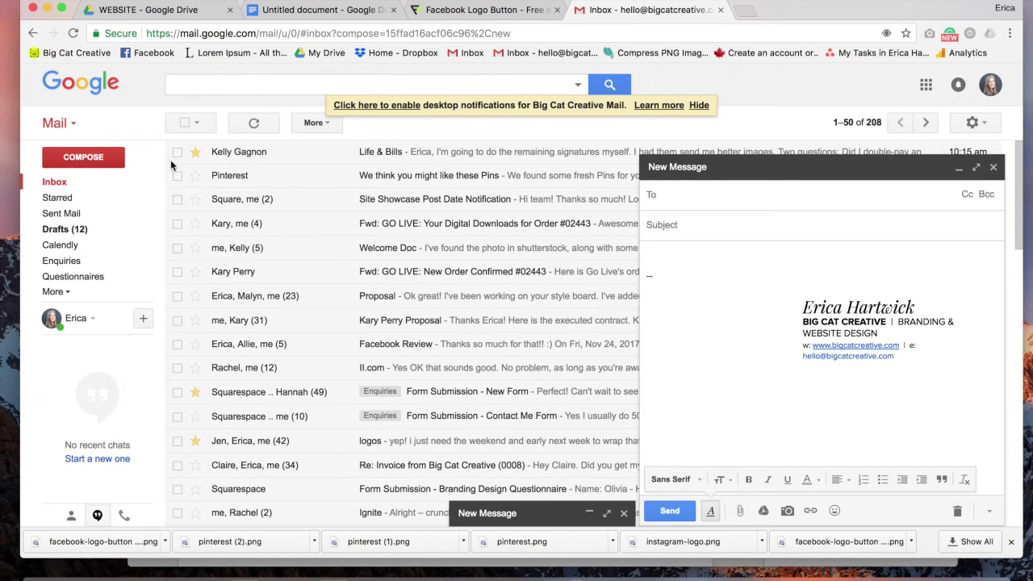
Open the mail settings and go to the signature editor while keeping the new message open
left_click(975, 122)
left_click(904, 253)
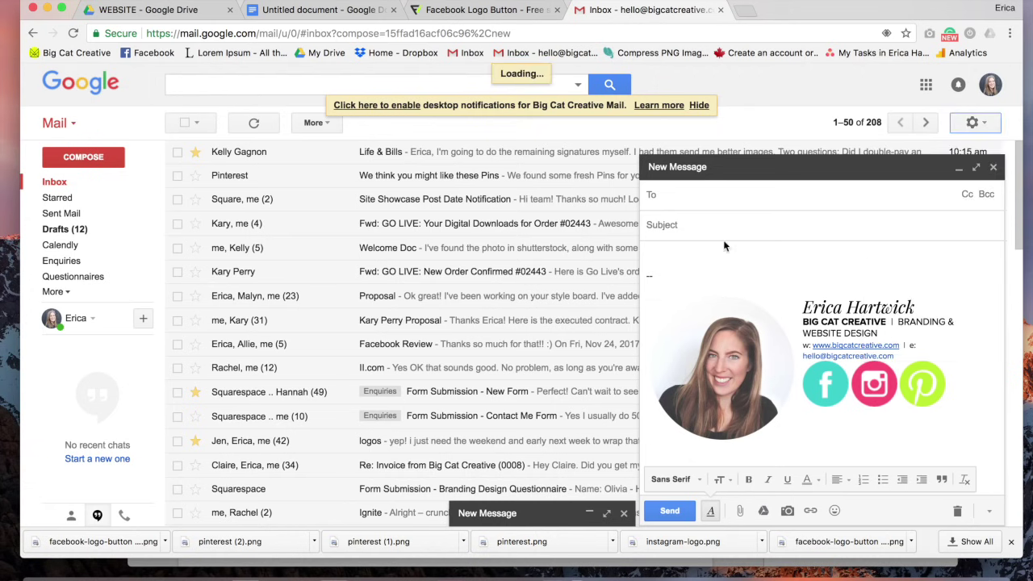
scroll(551, 211, "down", 15)
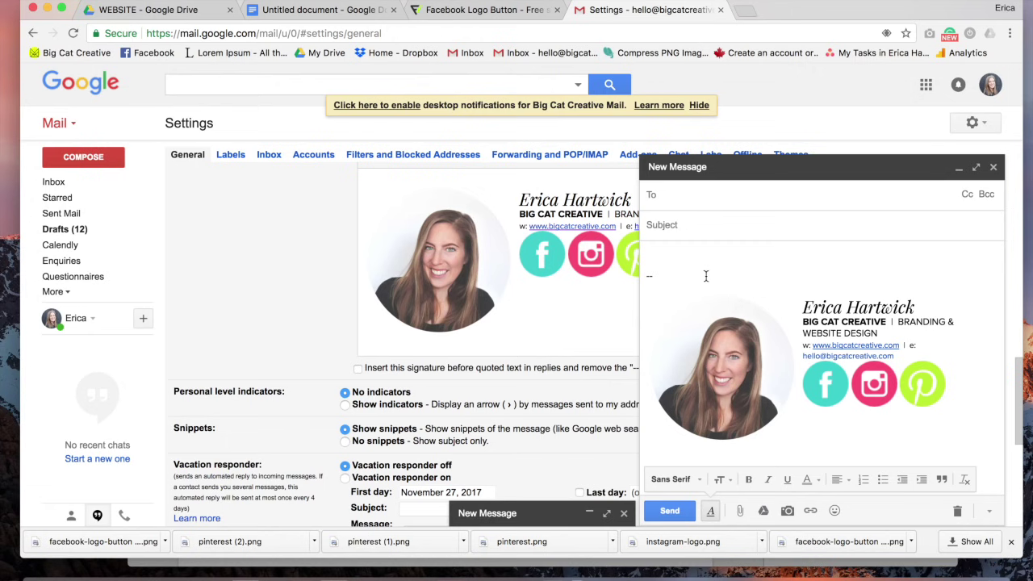
Shrink the portrait photo in the new message's signature until the "BRANDING & WEBSITE DESIGN" tagline fits on one line
left_click(756, 349)
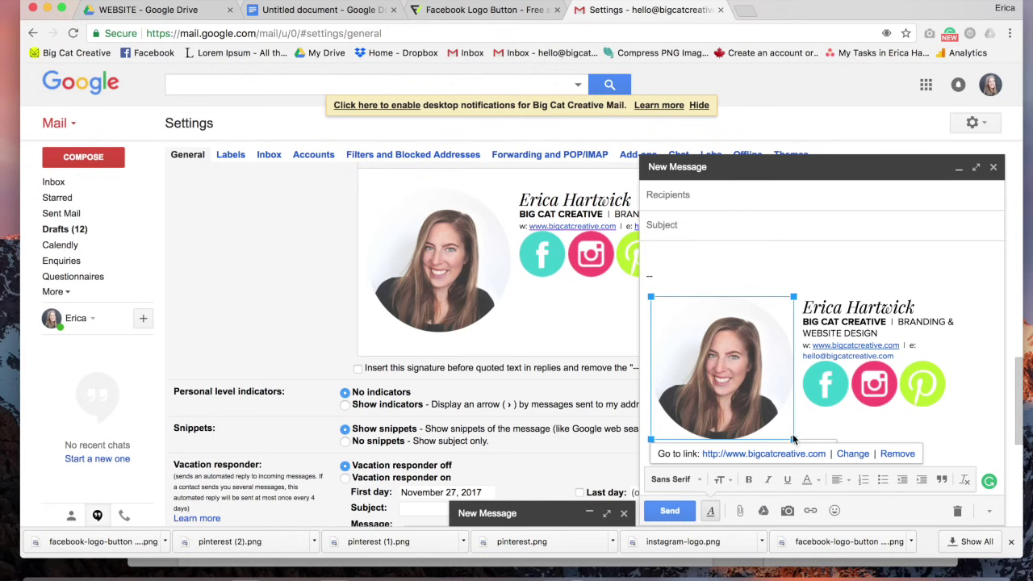
left_click(806, 369)
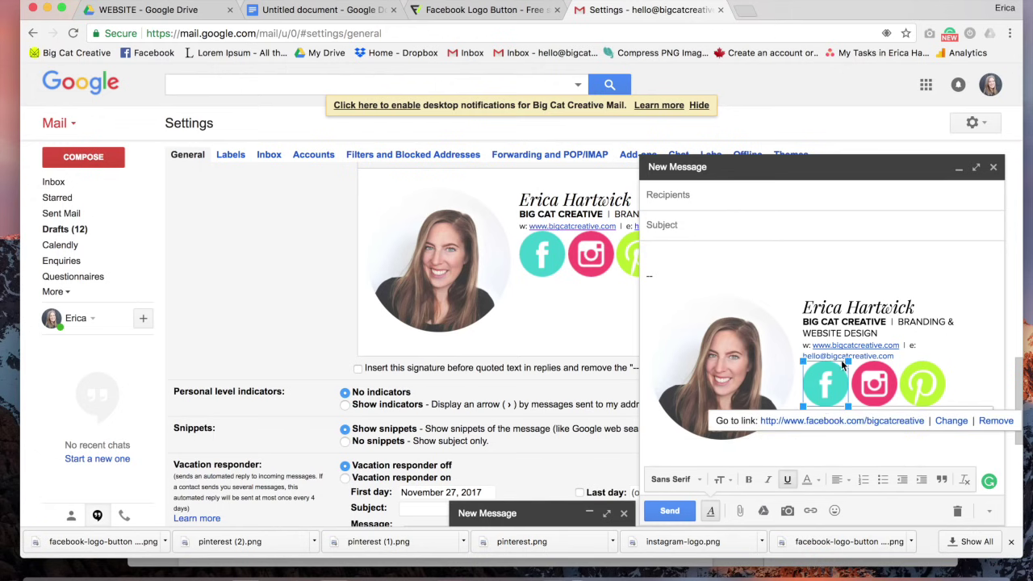
left_click(772, 358)
left_click_drag(792, 443, 763, 420)
left_click(748, 409)
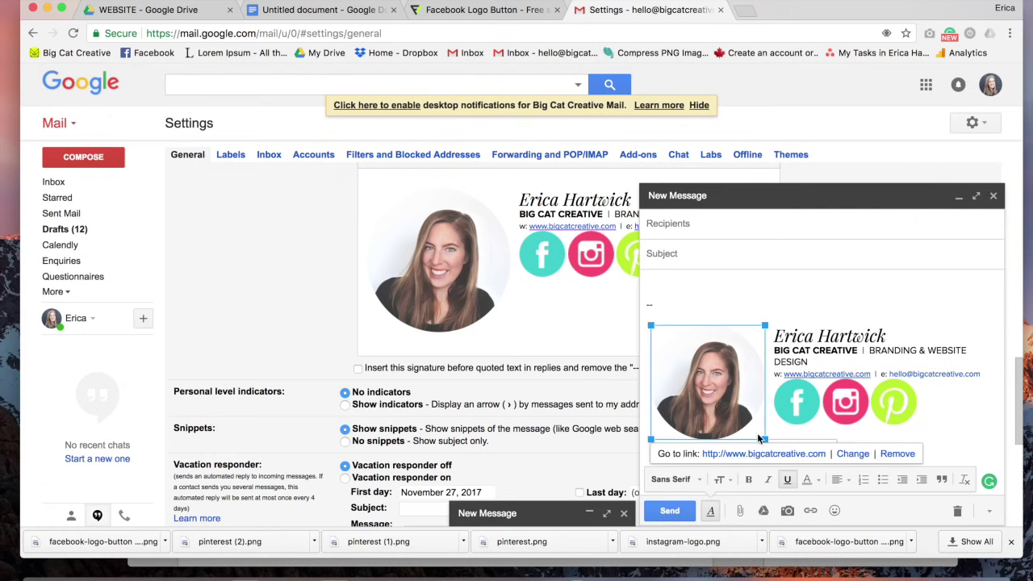
left_click(762, 434)
left_click_drag(761, 434, 759, 427)
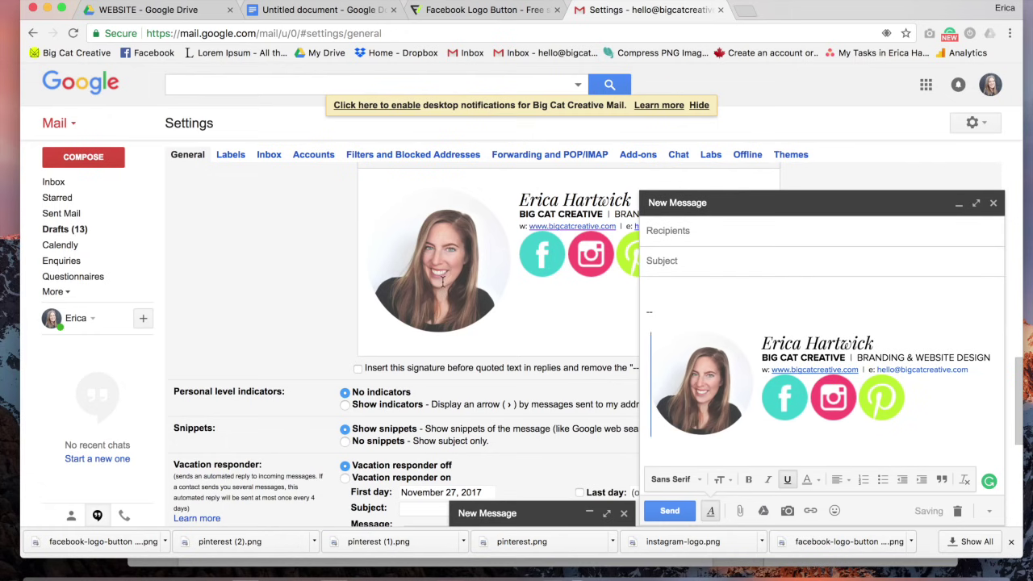
Scale down the Facebook, Instagram and Pinterest icons in the message's signature to a smaller matching size
left_click(795, 416)
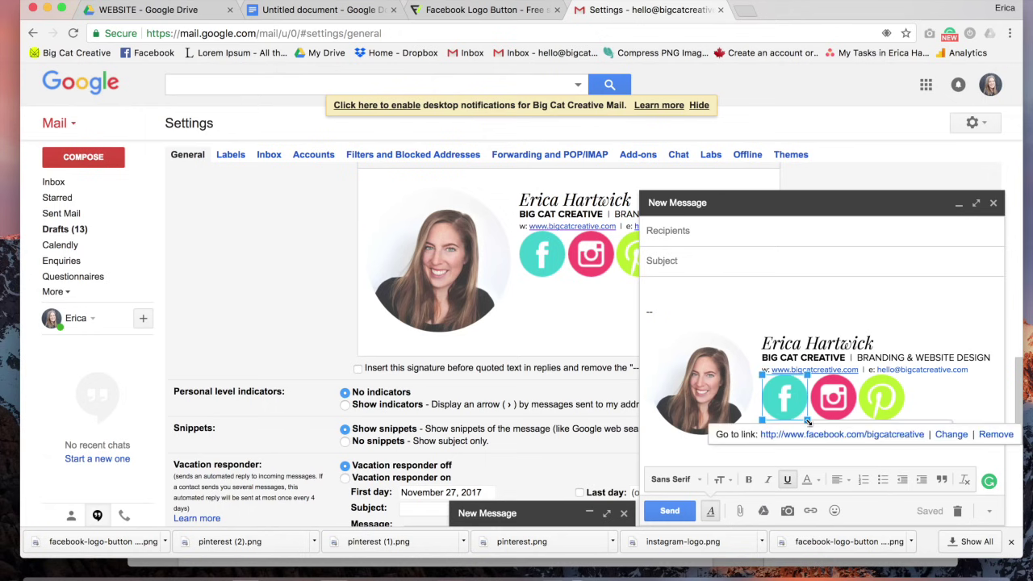
mouse_move(807, 421)
left_mouse_down()
mouse_move(793, 419)
mouse_move(862, 413)
left_mouse_up()
left_click(839, 419)
left_click(845, 407)
left_click(860, 406)
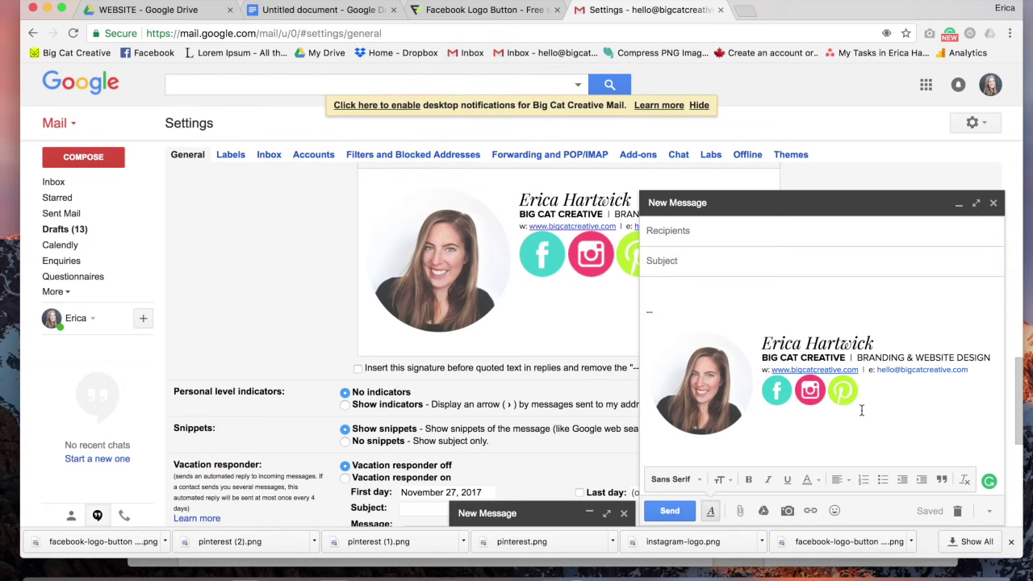
left_click(817, 391)
left_click(827, 376)
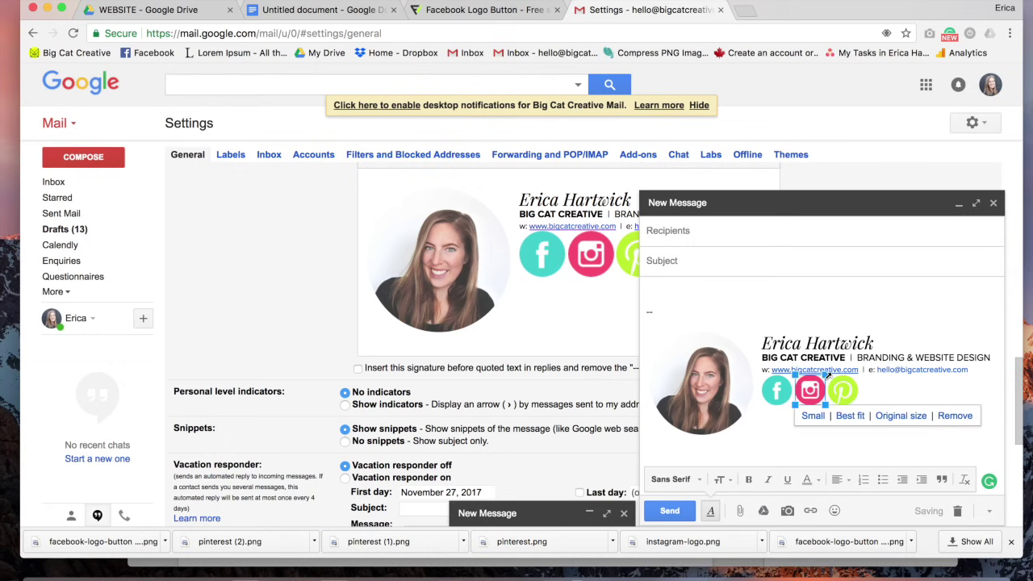
left_click(789, 379)
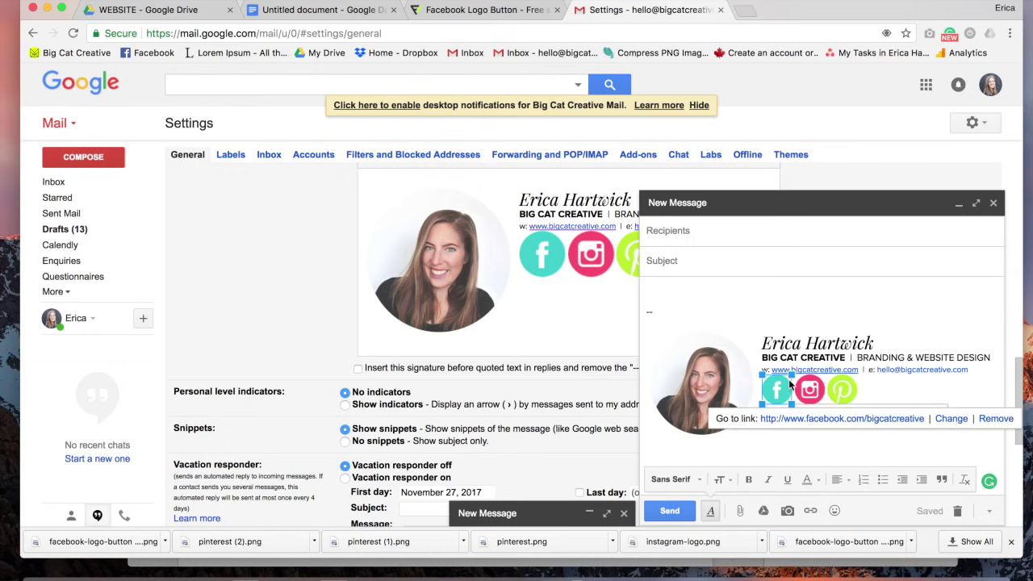
left_click(792, 376)
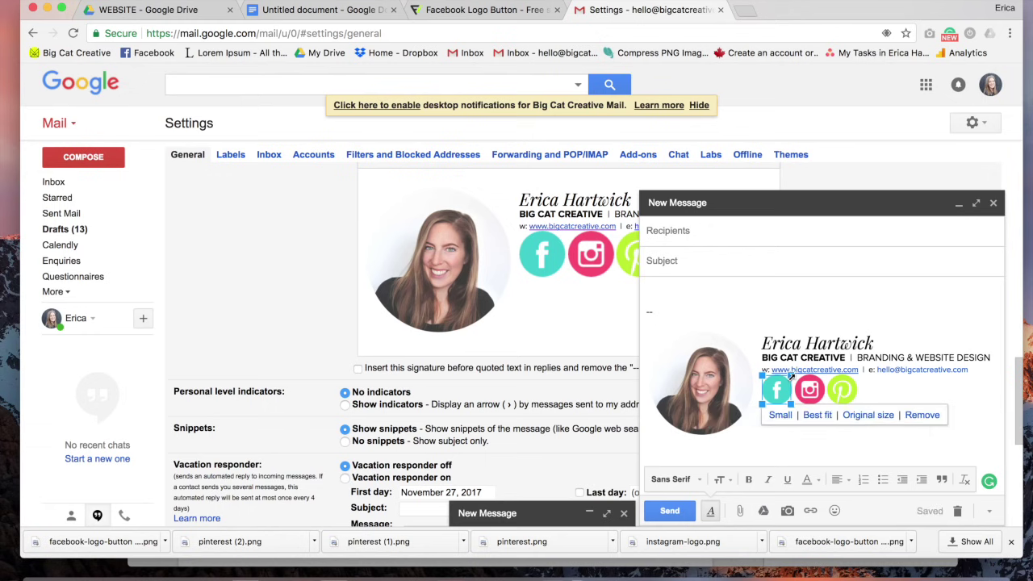
left_click(831, 419)
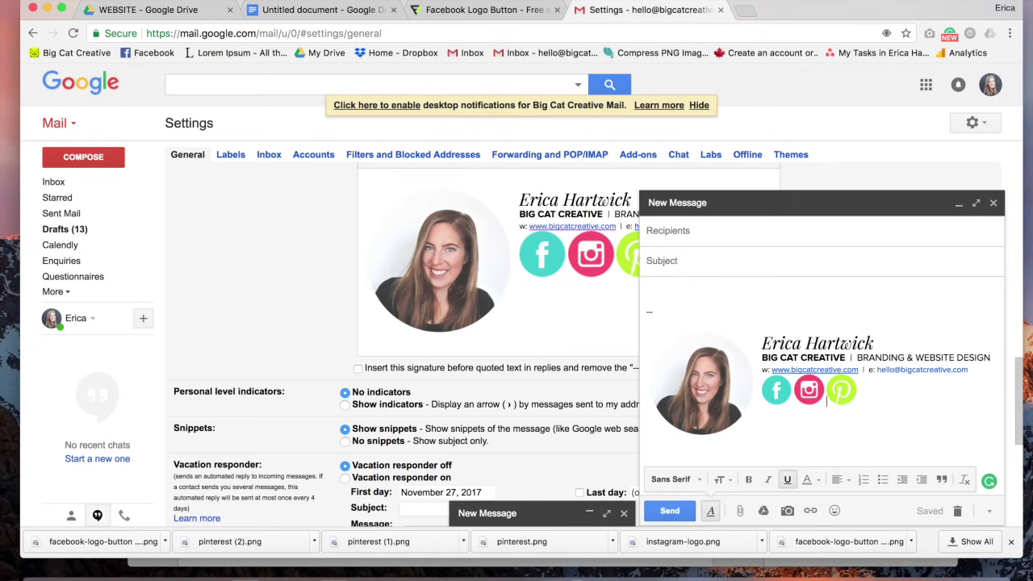
Add space between and above the three social icons in the message and make them slightly smaller
left_click(795, 401)
key("Right")
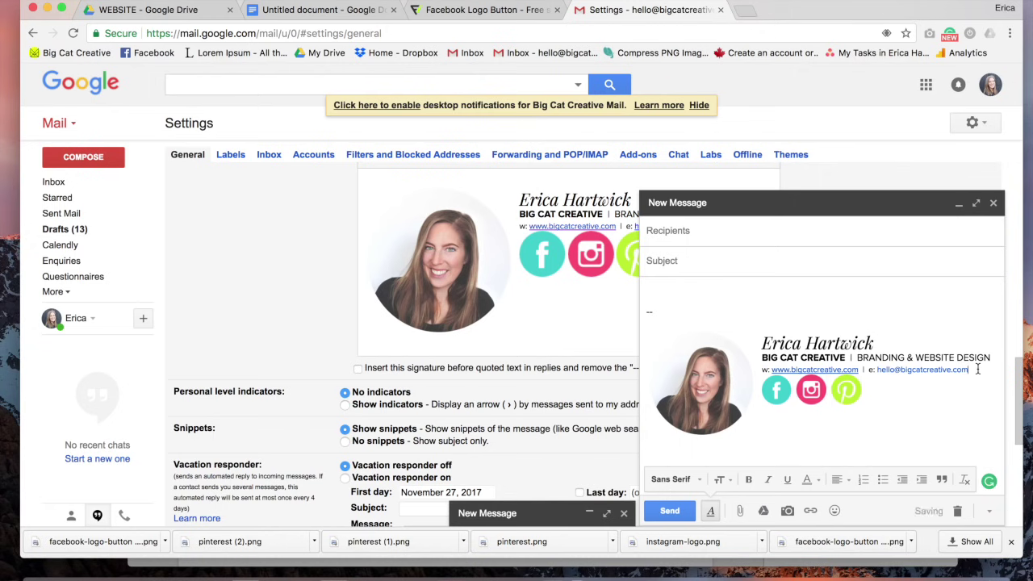
left_click(778, 395)
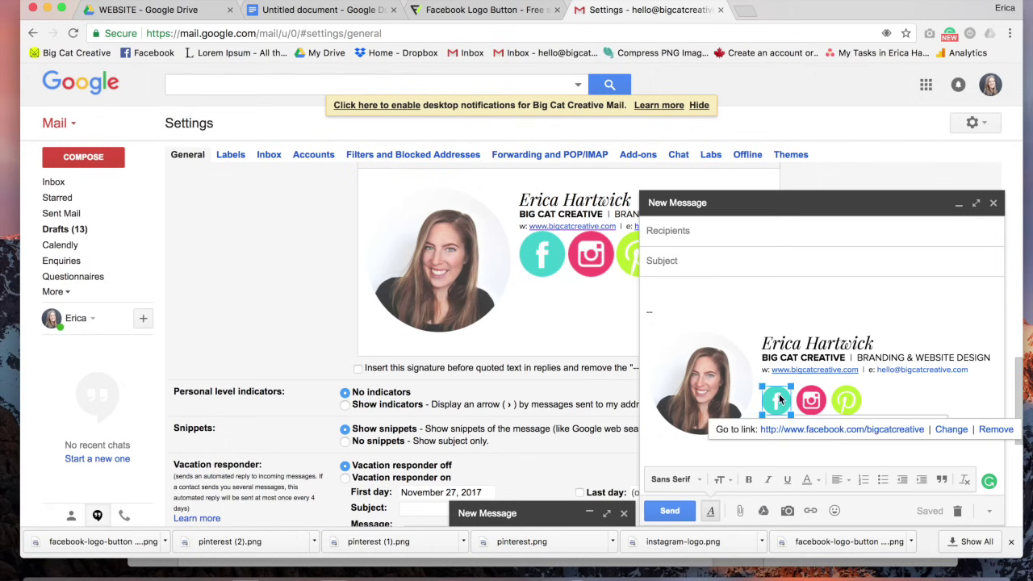
left_click(793, 413)
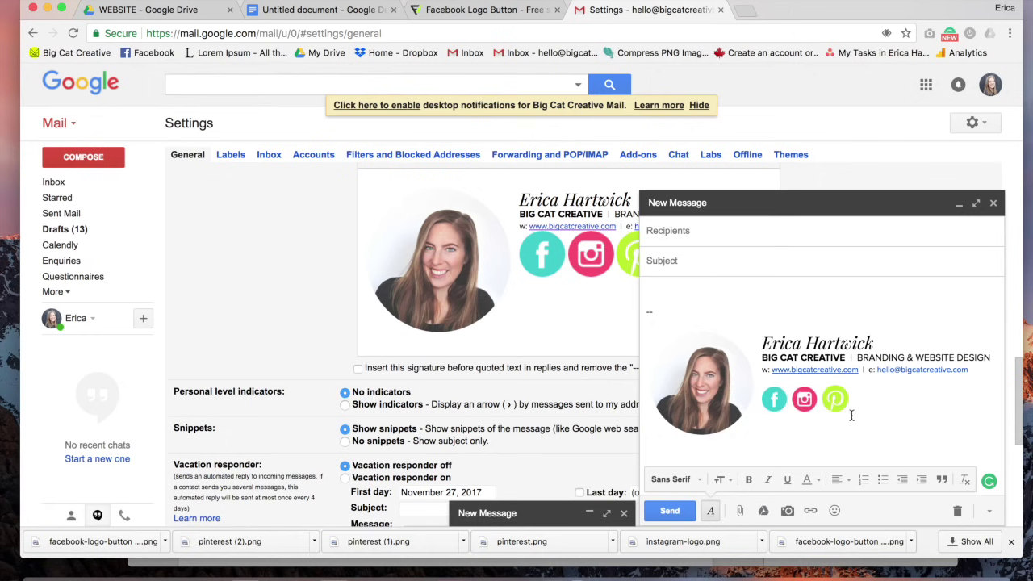
Remove the "--" line above the signature in the message
left_click(737, 415)
key("Return")
key("BackSpace")
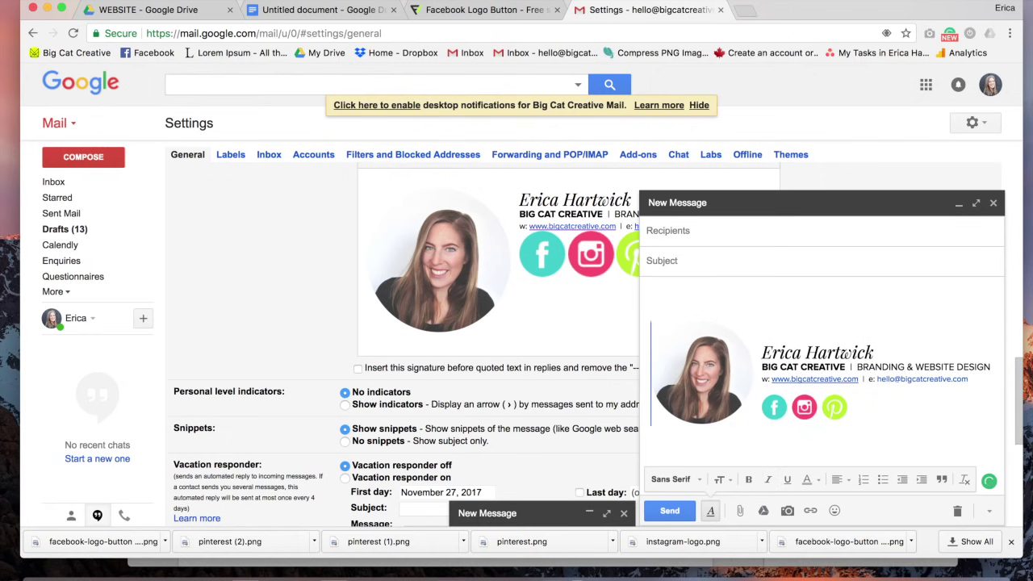
Shrink the three social icons in the message further and fine-tune their sizes to match
left_click(784, 415)
left_click(781, 430)
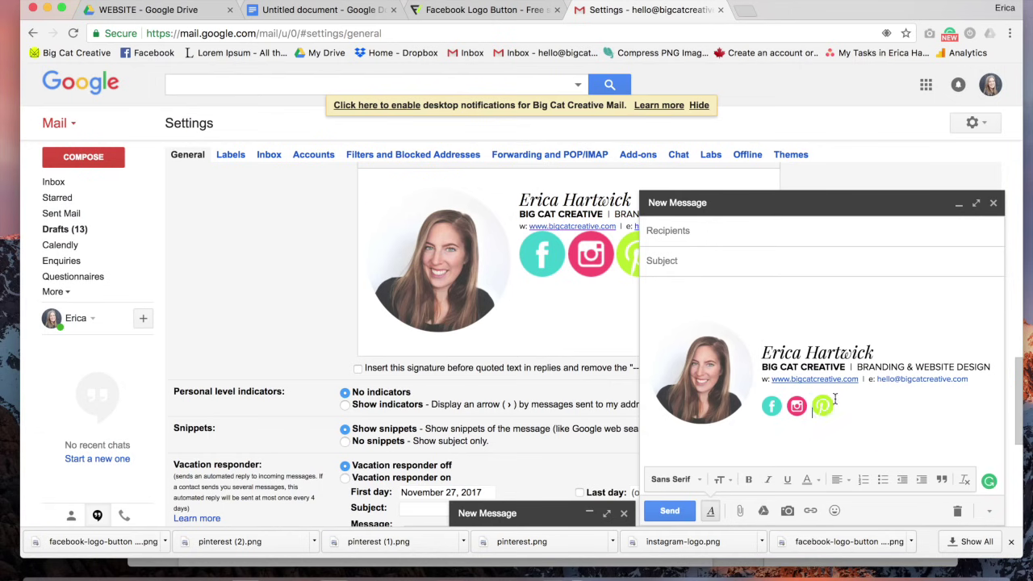
left_click_drag(762, 407, 807, 295)
left_click(801, 353)
left_click(898, 435)
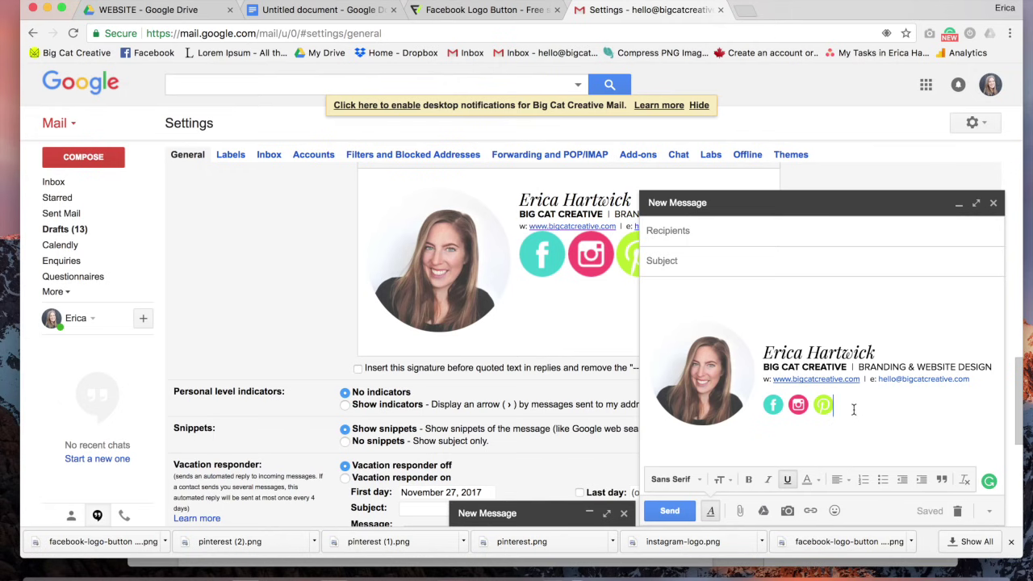
Copy the whole resized signature from the message and replace the old signature in the settings with it
mouse_move(853, 409)
left_mouse_down()
mouse_move(759, 403)
mouse_move(633, 365)
left_mouse_up()
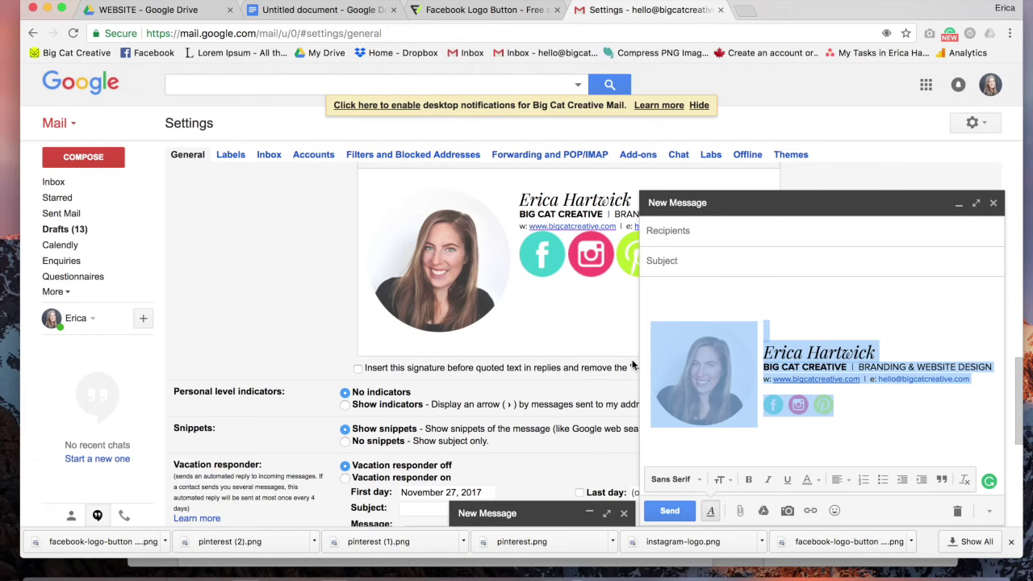
left_click(538, 313)
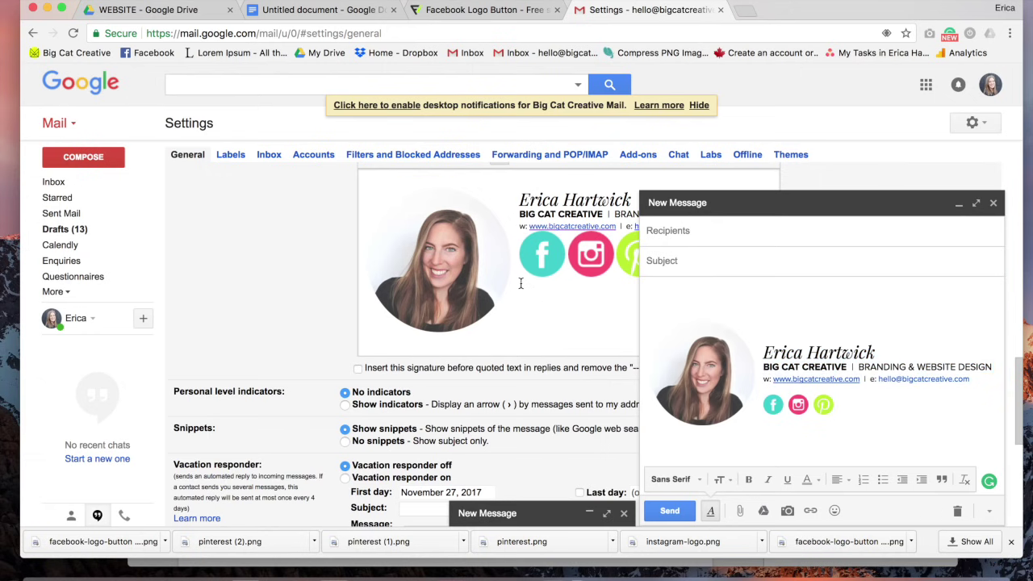
left_click(958, 203)
scroll(598, 298, "up", 1)
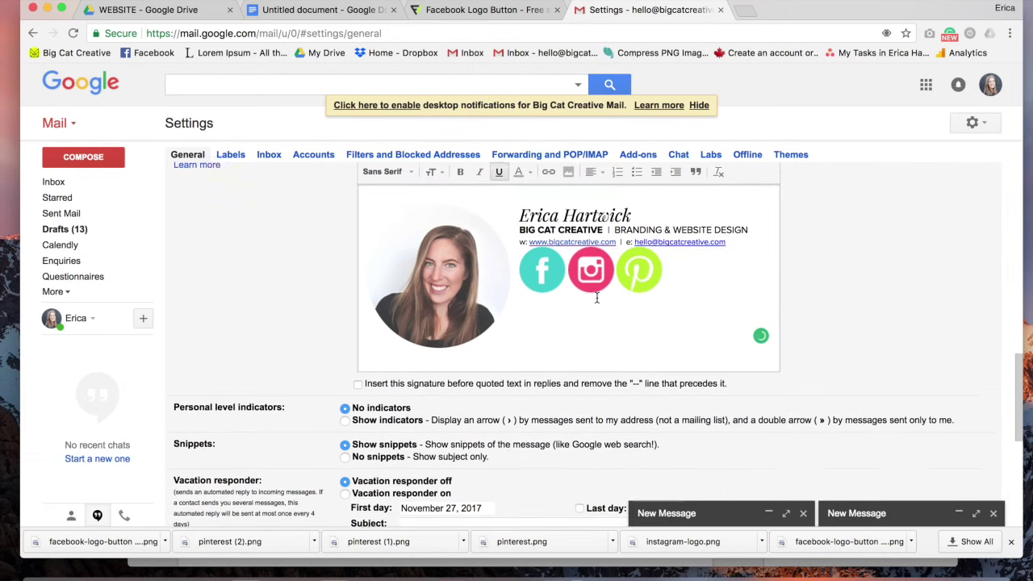
left_click_drag(565, 347, 334, 183)
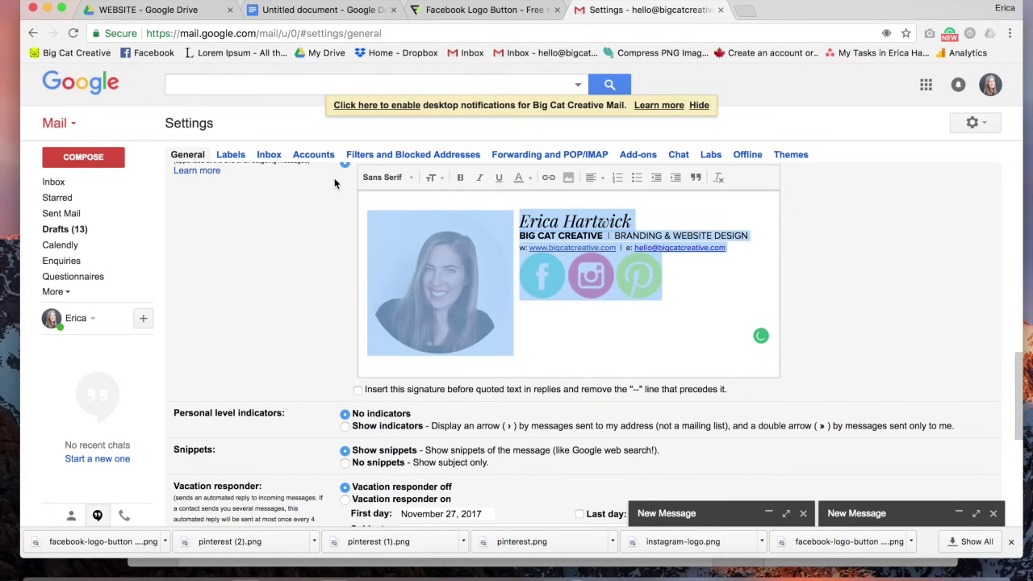
key("BackSpace")
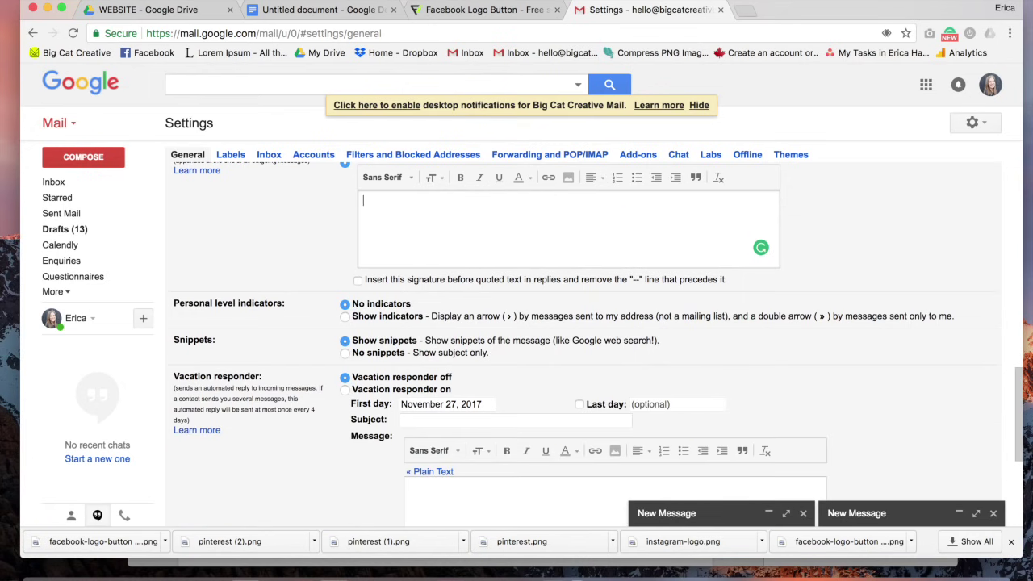
key("super+v")
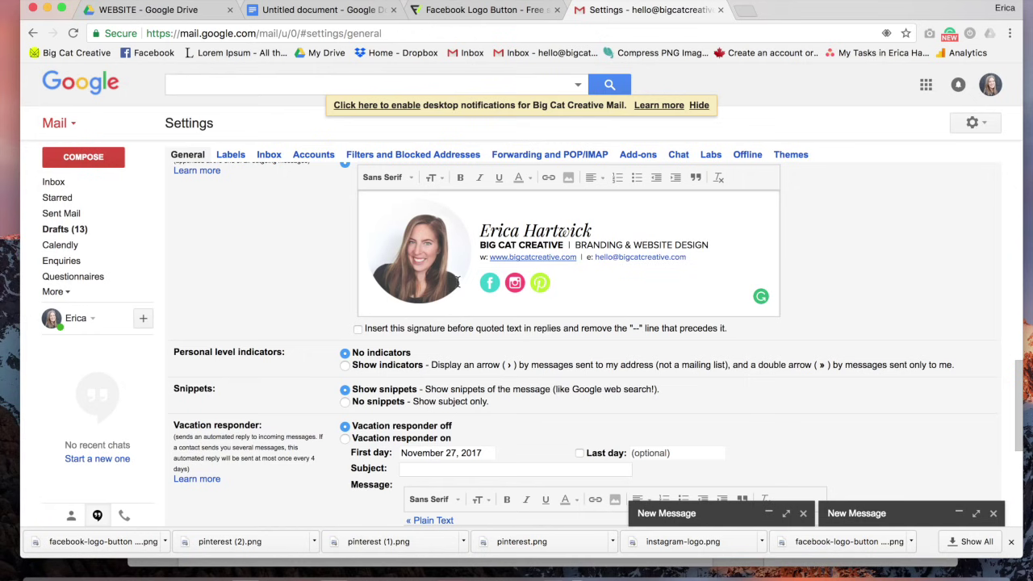
Check the links of the Pinterest, Instagram and Facebook icons in the pasted signature
scroll(604, 291, "up", 1)
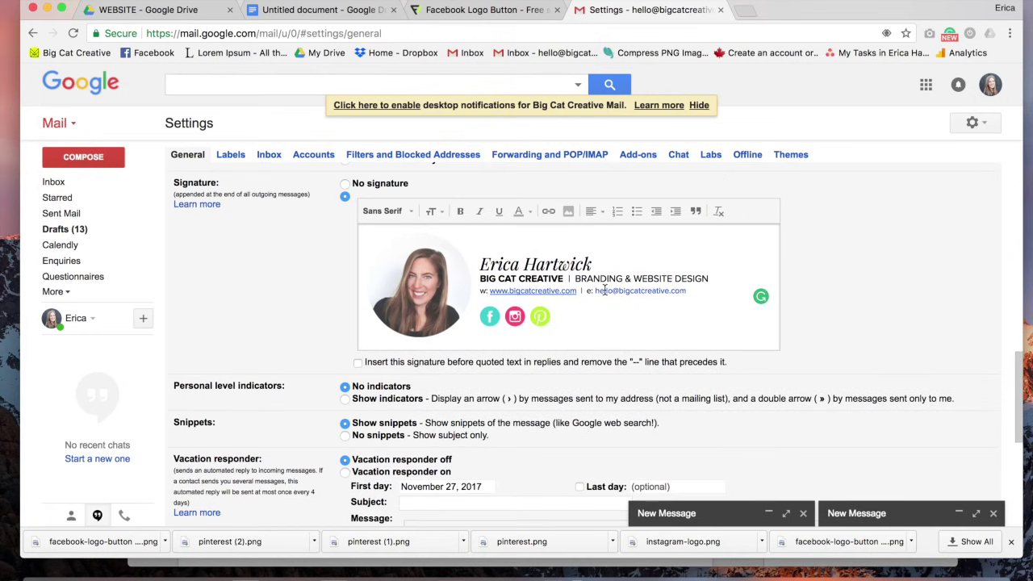
left_click(539, 315)
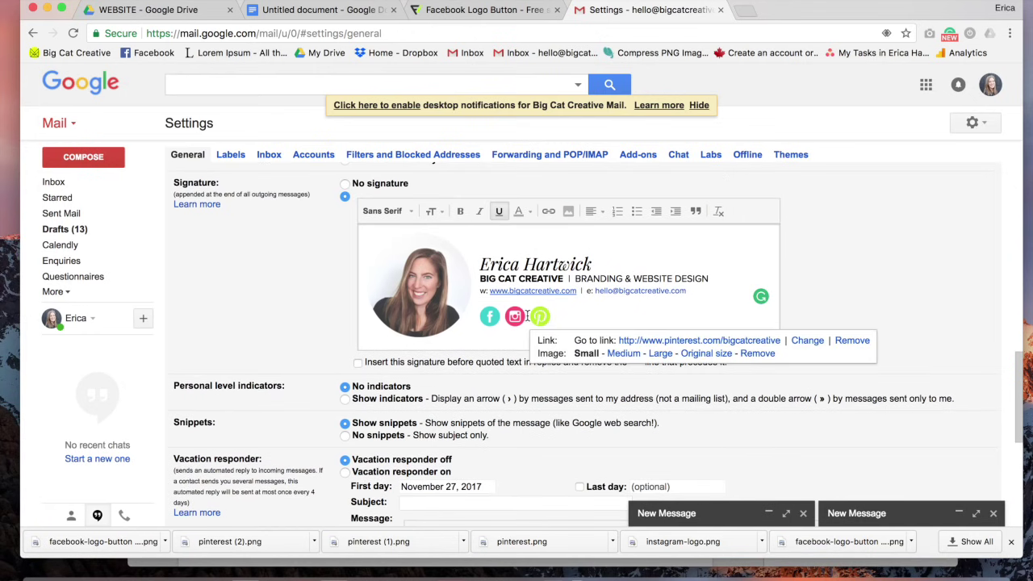
left_click(515, 315)
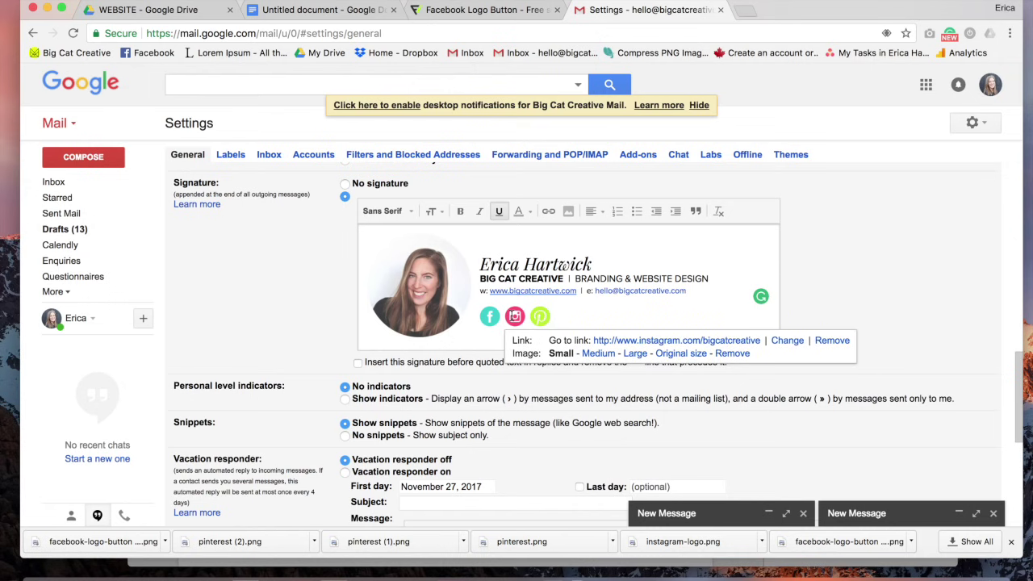
left_click(491, 314)
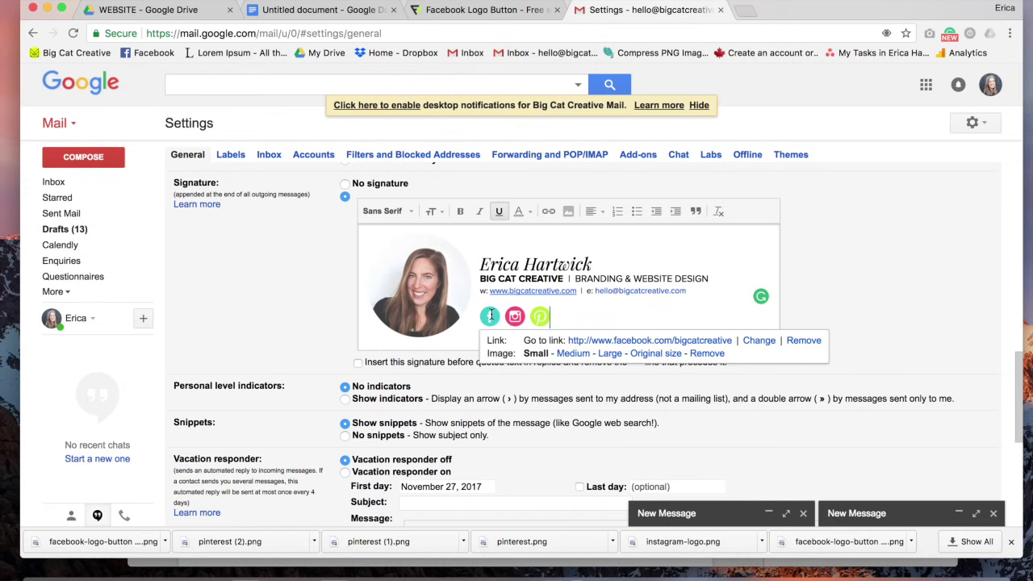
left_click(583, 318)
Save the settings changes with the resized signature
scroll(583, 321, "down", 1)
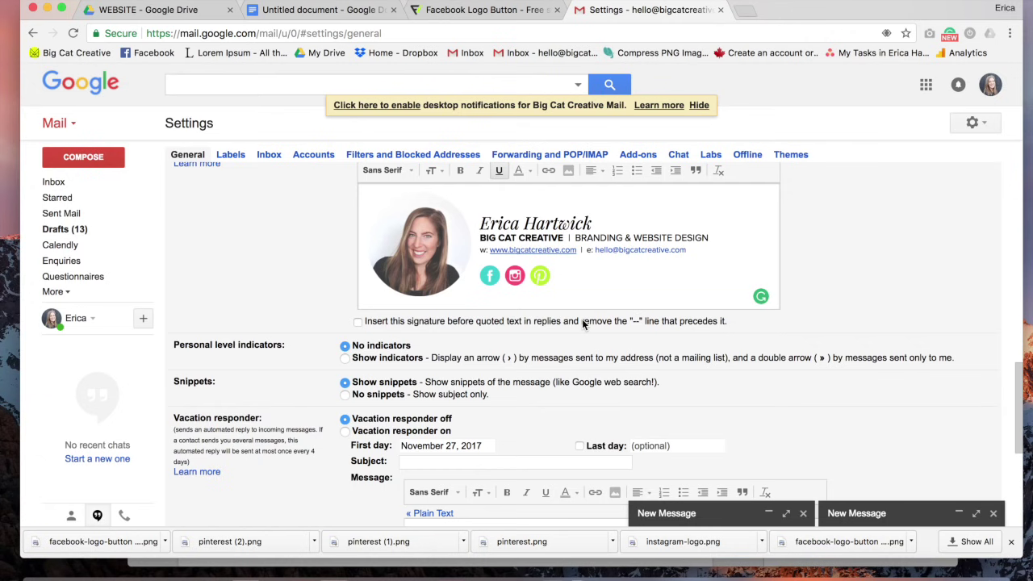
scroll(583, 323, "down", 5)
left_click(559, 351)
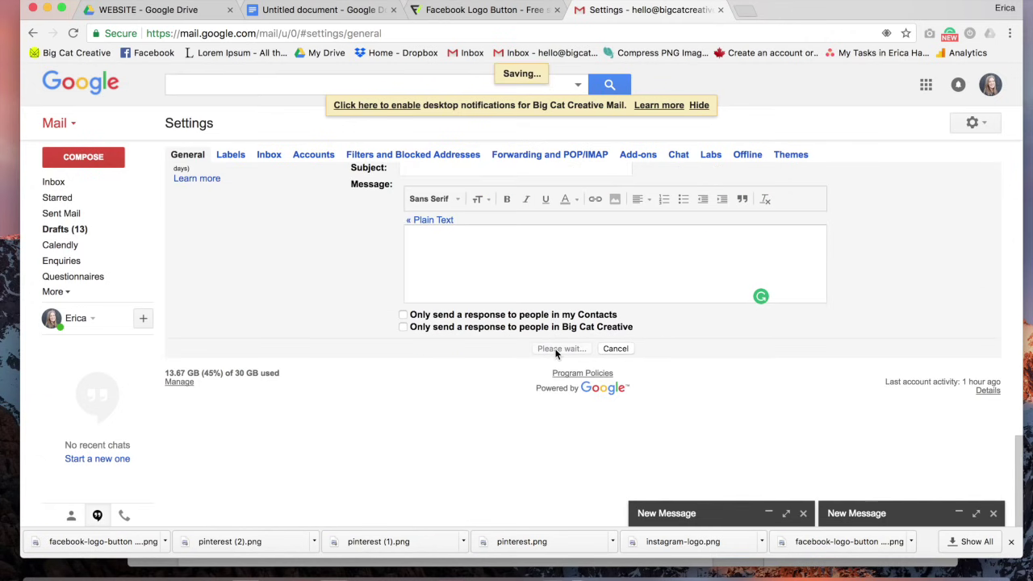